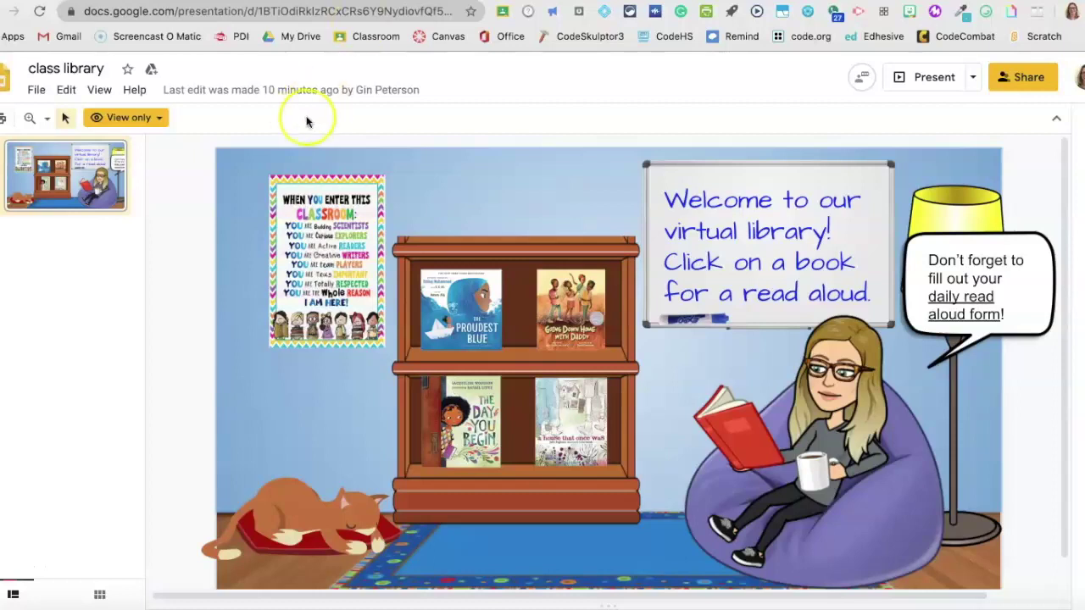
Step: Play The Proudest Blue read-aloud from the book cover's YouTube link, then return to the slides
click(462, 305)
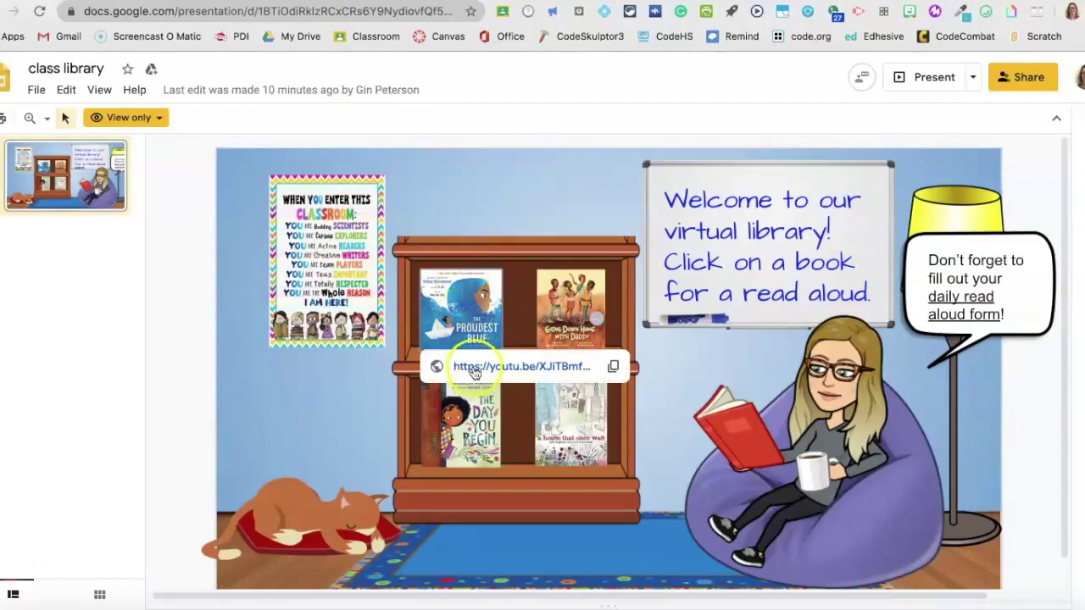
click(480, 371)
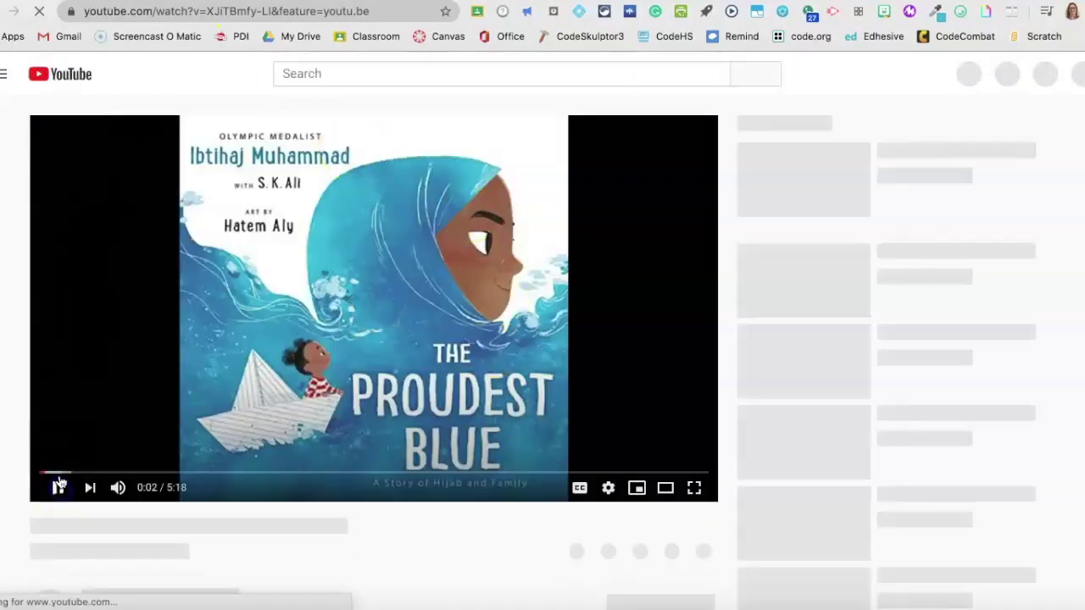
click(59, 488)
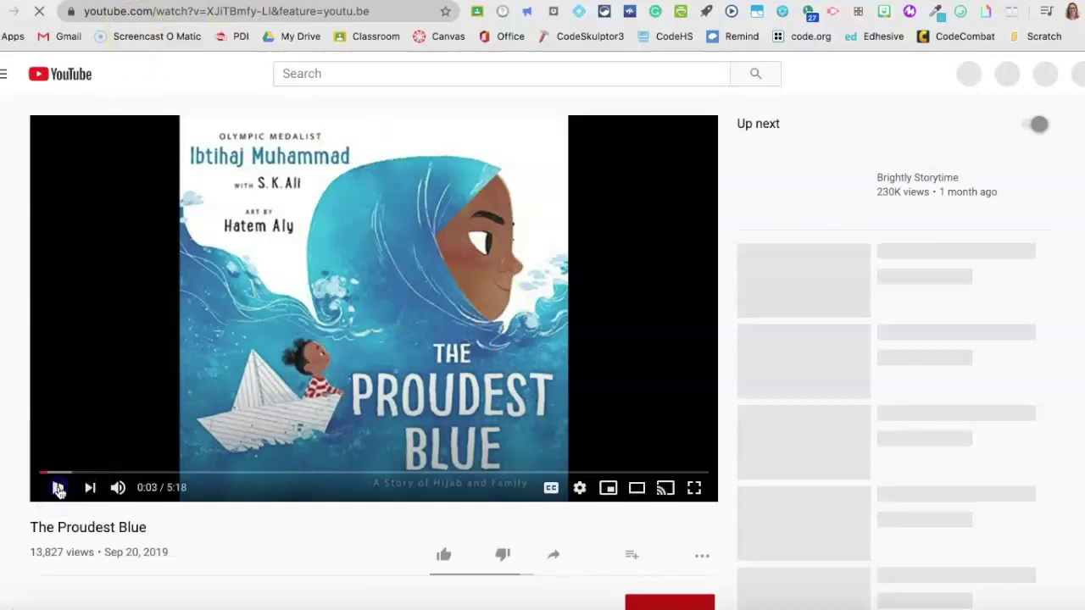
key(super+w)
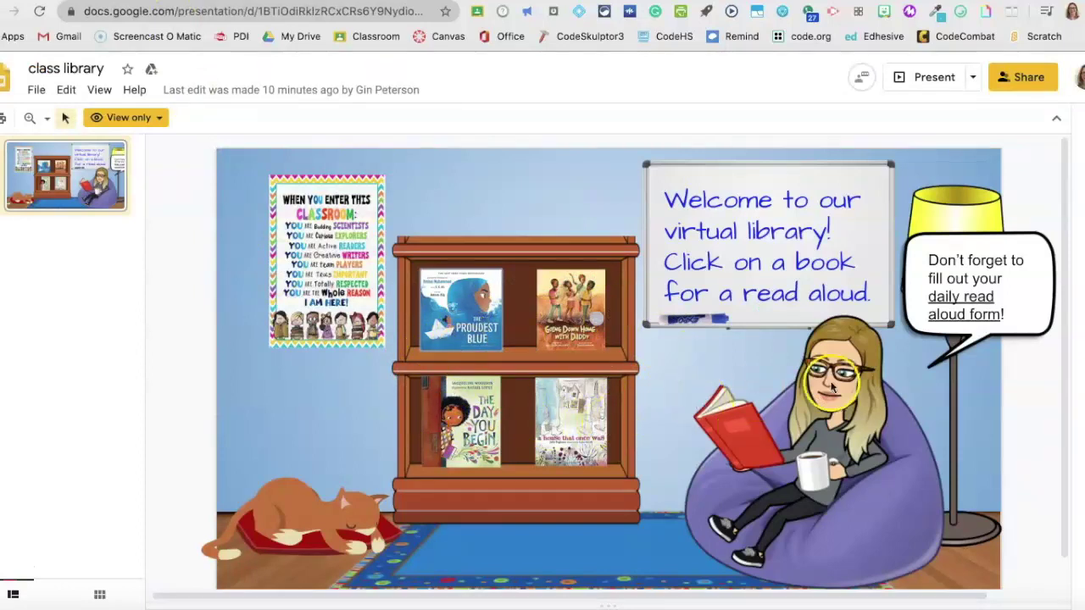
Step: Follow the speech-bubble link to the Daily Read Aloud form, then return to the editable class library slides
click(969, 298)
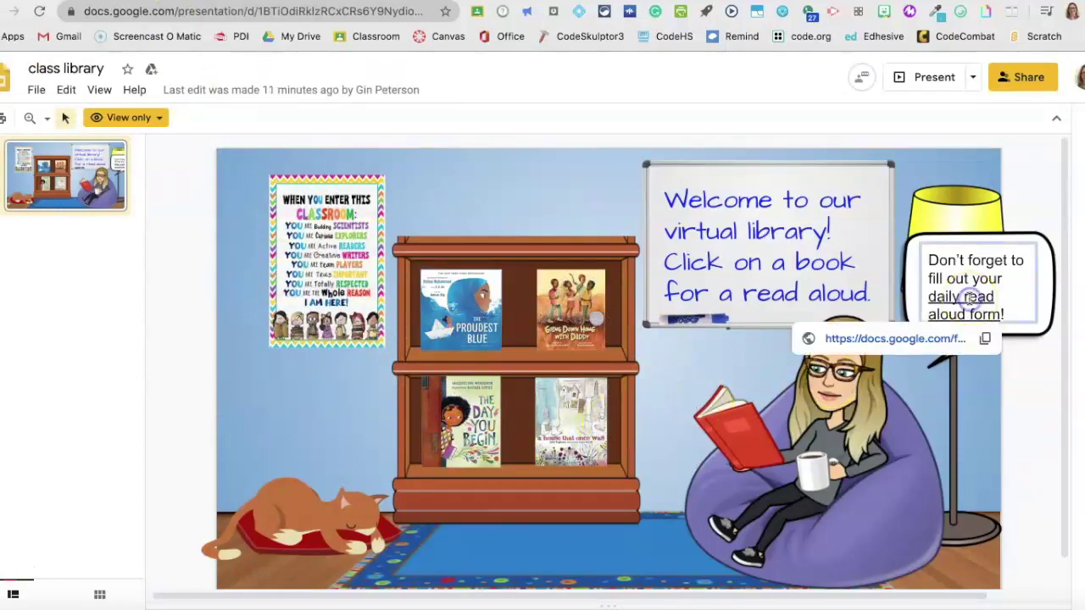
click(916, 339)
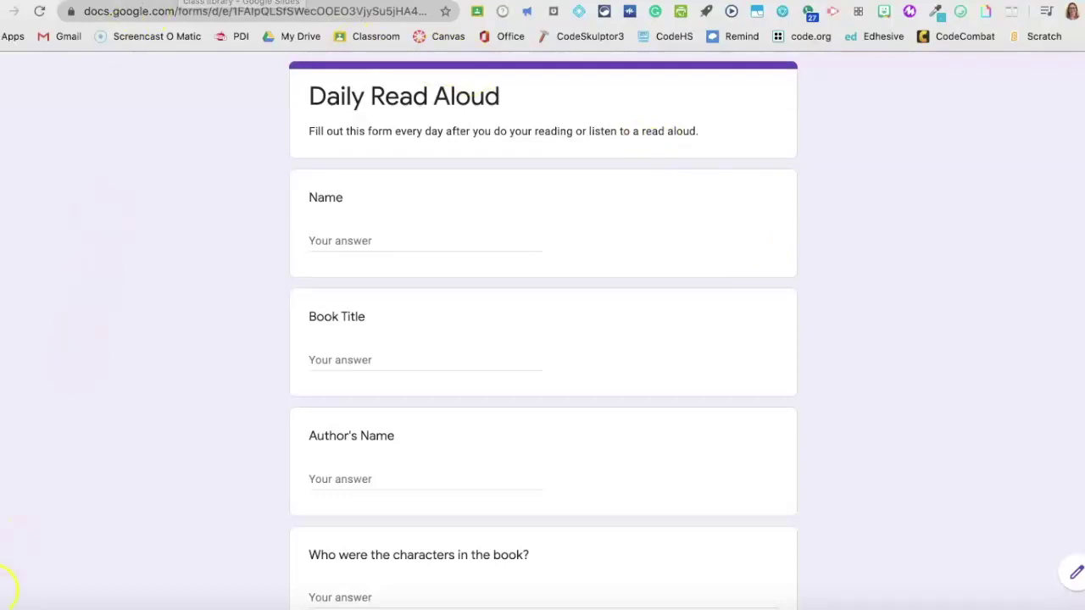
click(270, 1)
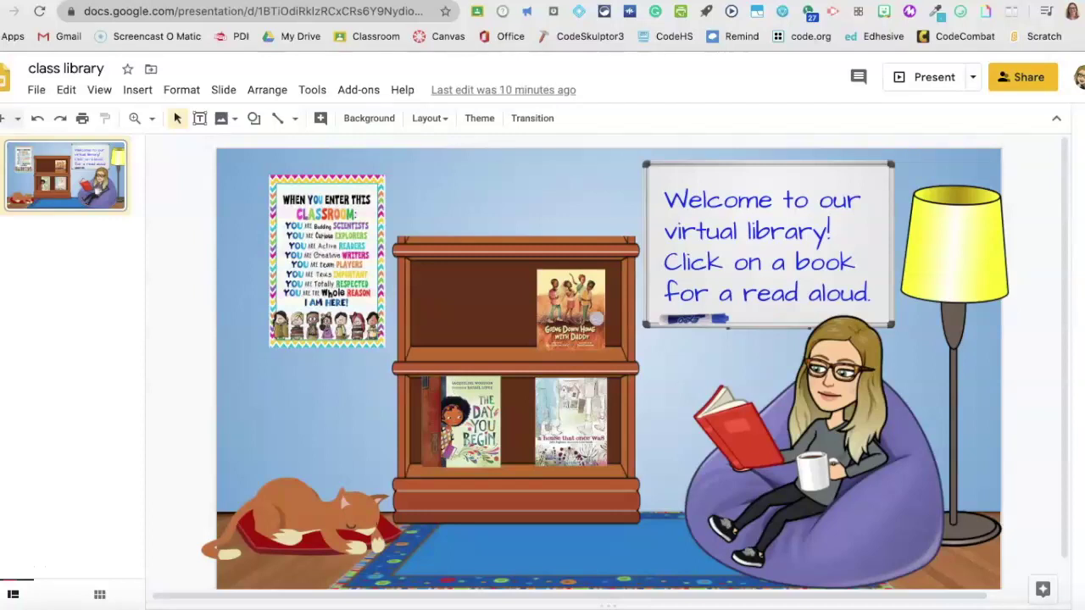
Step: Search Google for 'the proudest blue' in a new tab
key(ctrl+t)
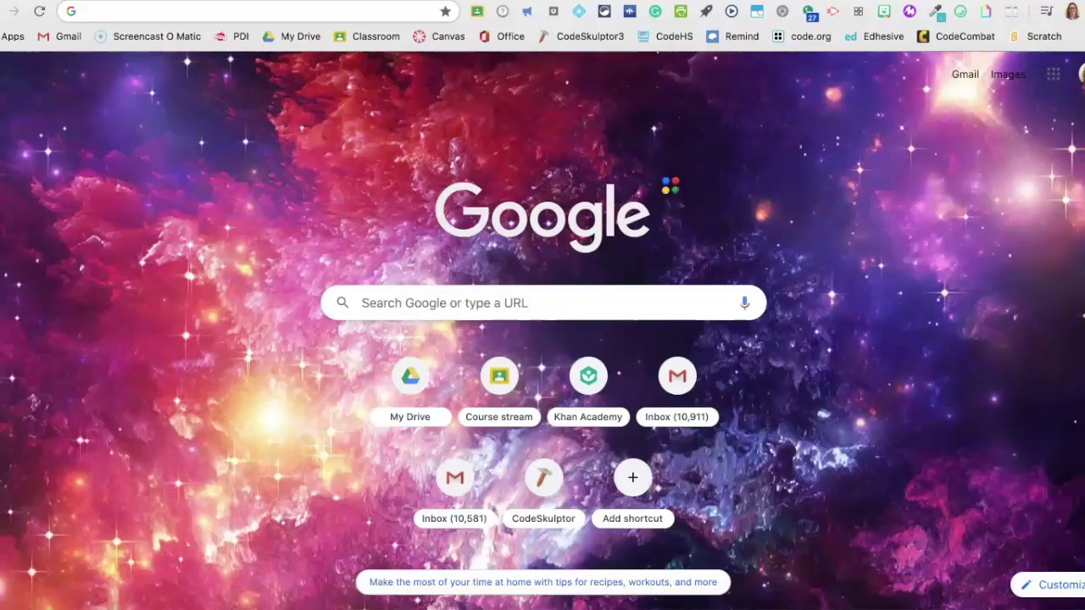
click(451, 304)
text(the proud)
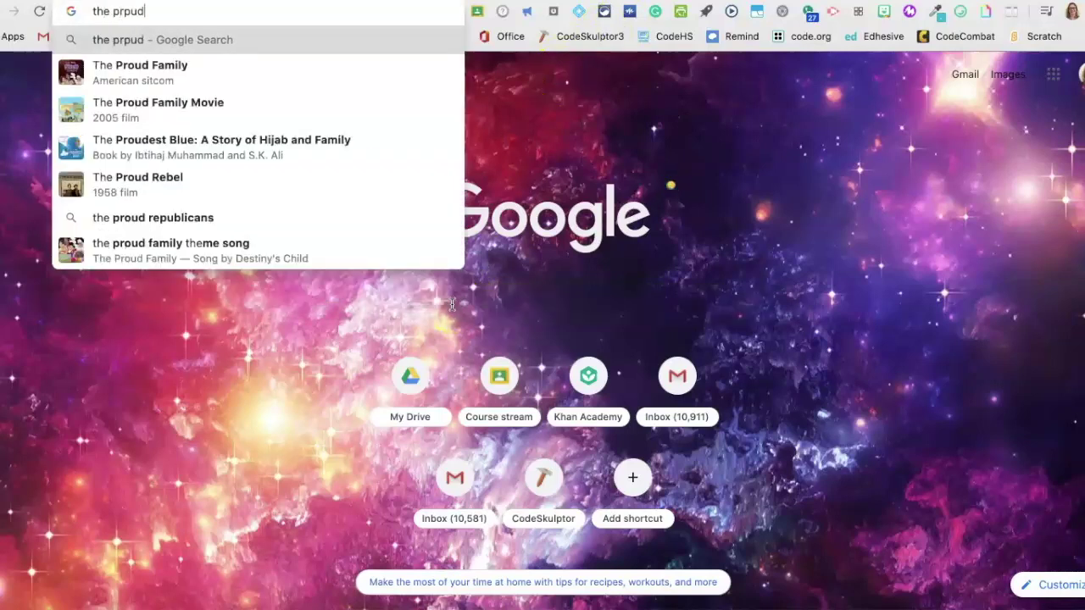
key(BackSpace)
key(BackSpace)
key(BackSpace)
key(BackSpace)
text(o)
key(BackSpace)
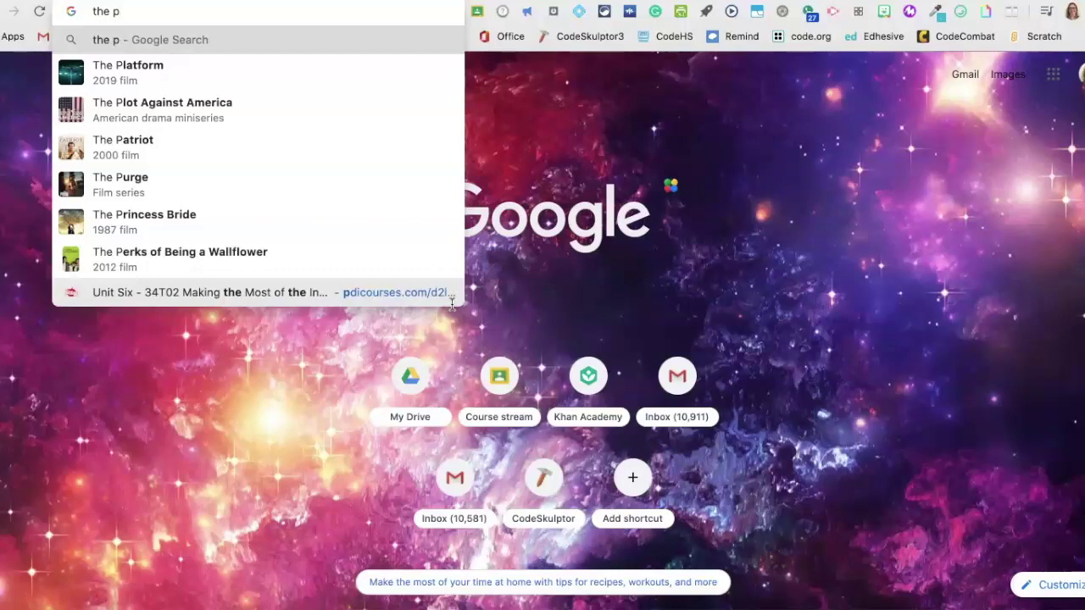
text(roudest)
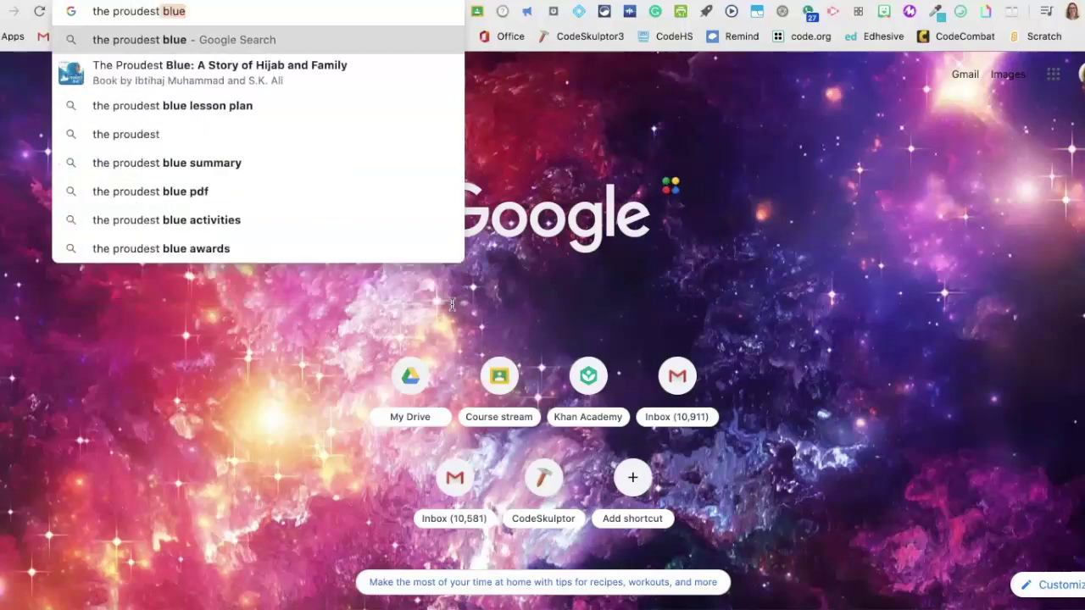
key(Return)
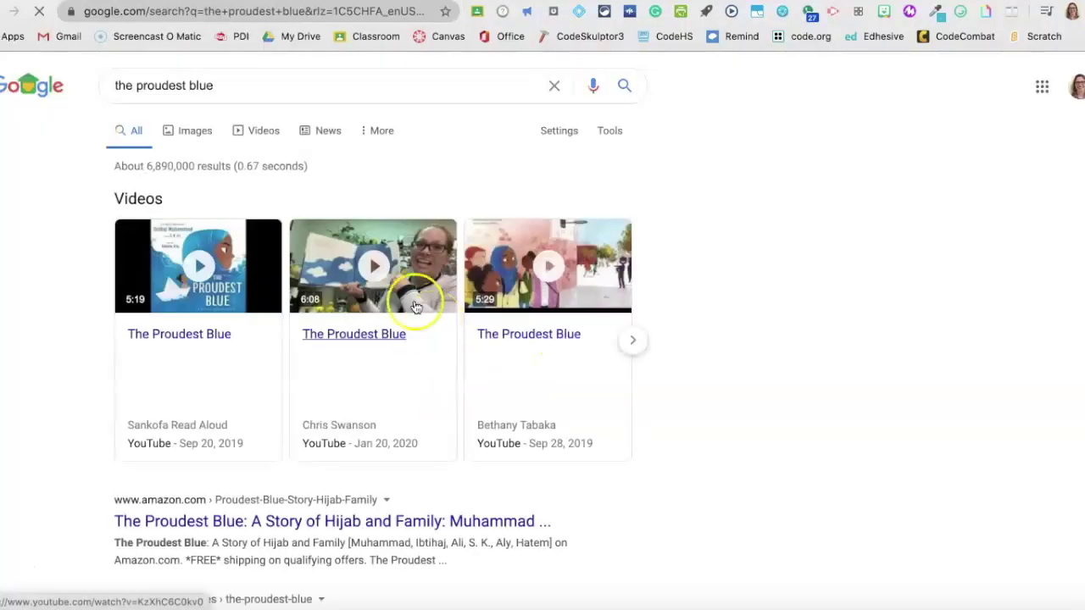
Step: Copy The Proudest Blue cover image from Google Images and return to the slides
click(192, 134)
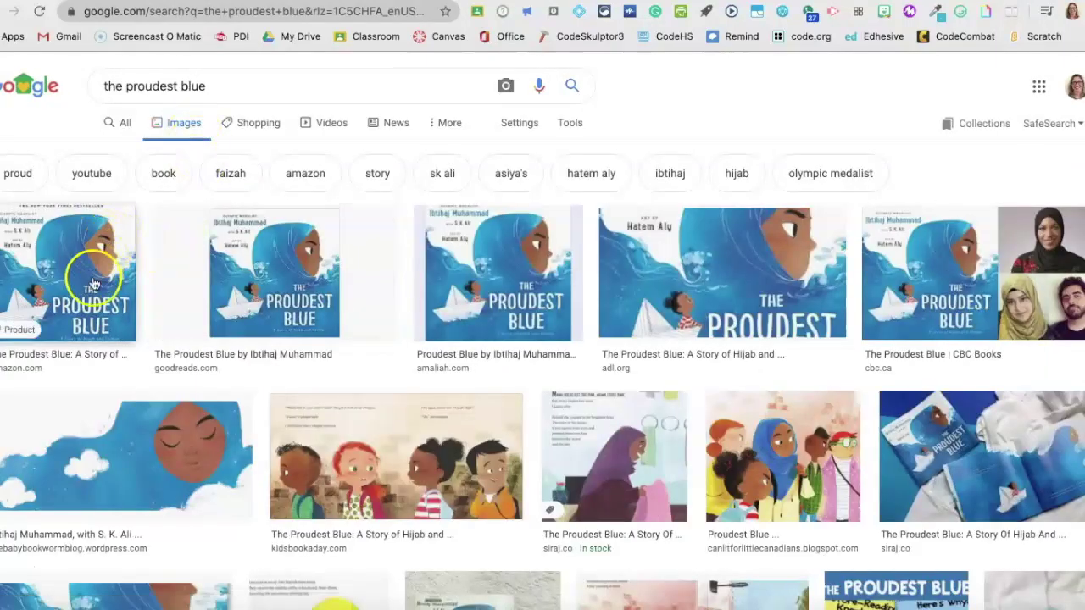
click(95, 284)
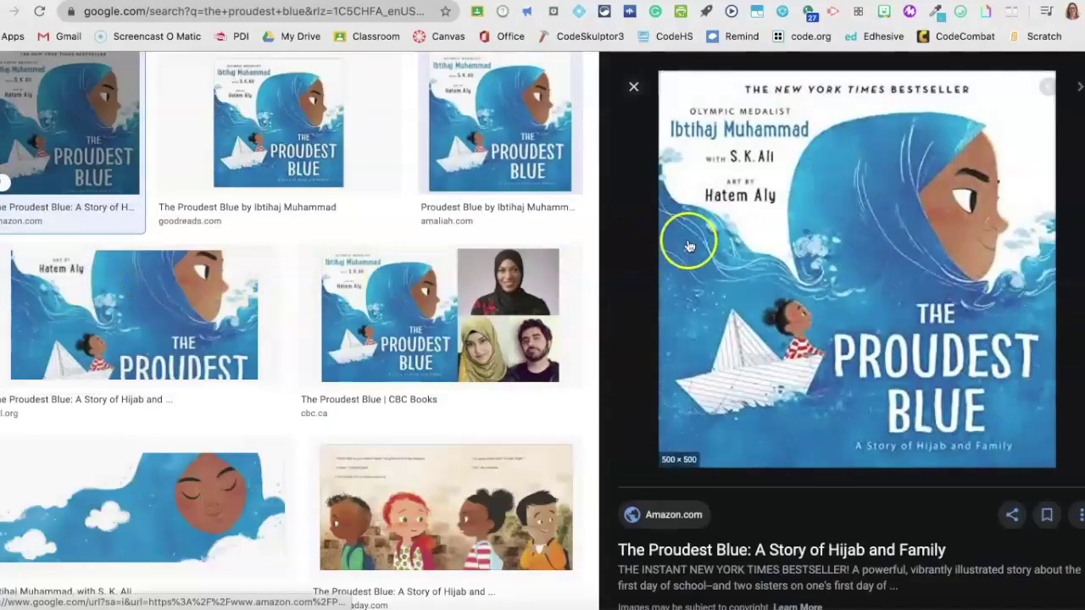
right_click(829, 282)
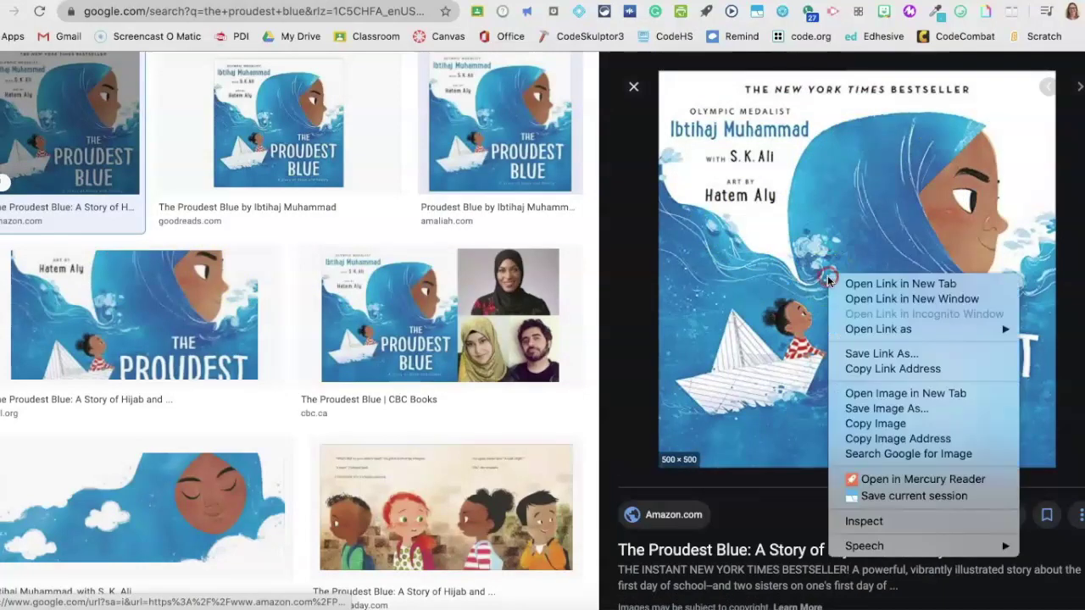
click(887, 430)
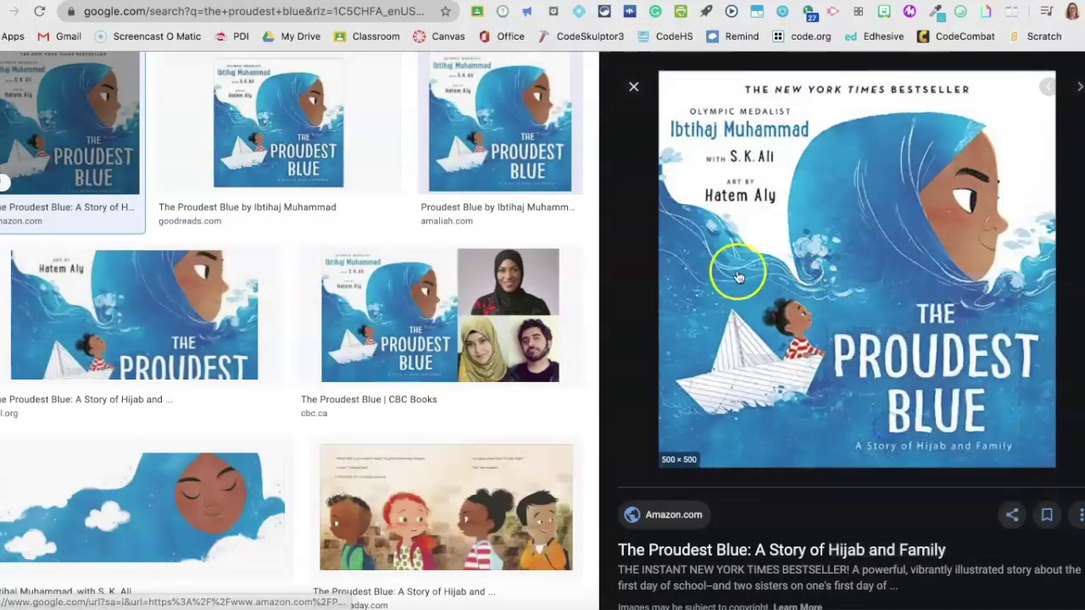
key(ctrl+Tab)
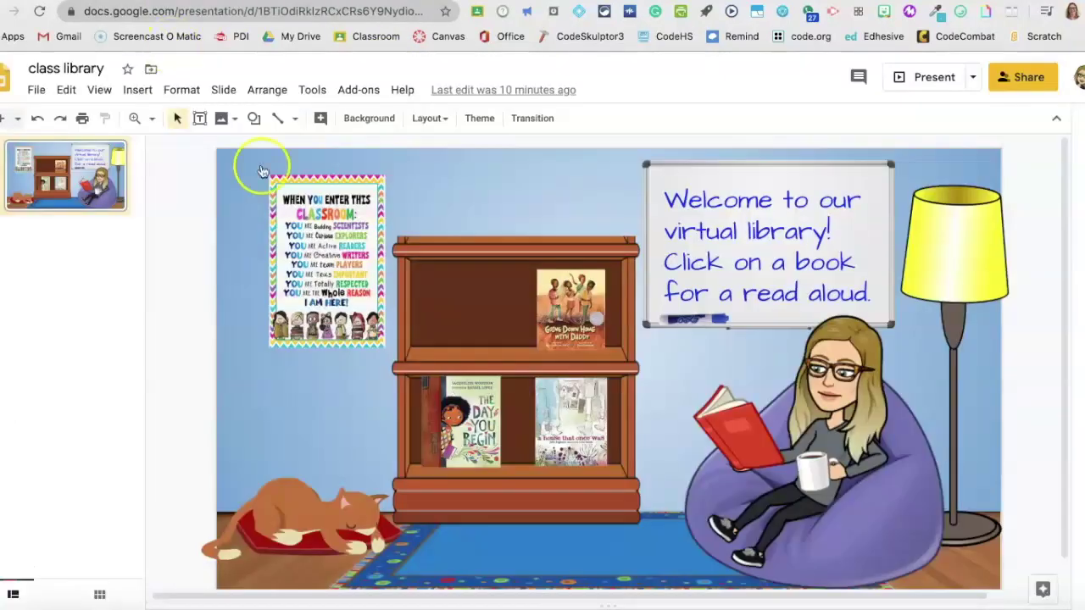
Step: Paste The Proudest Blue cover onto the slide and shrink it onto the top shelf
right_click(461, 205)
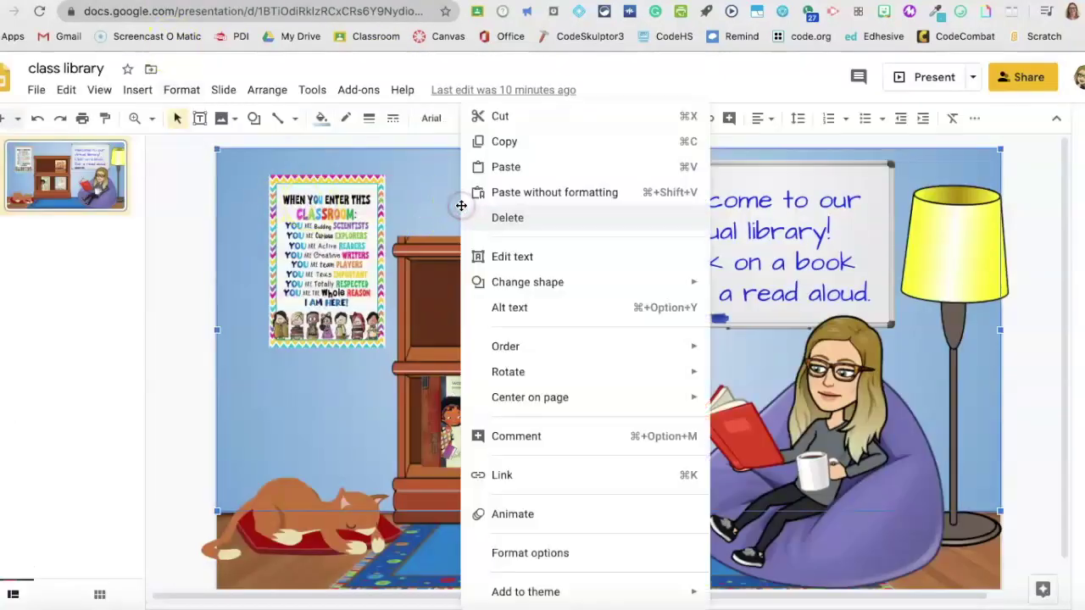
click(496, 168)
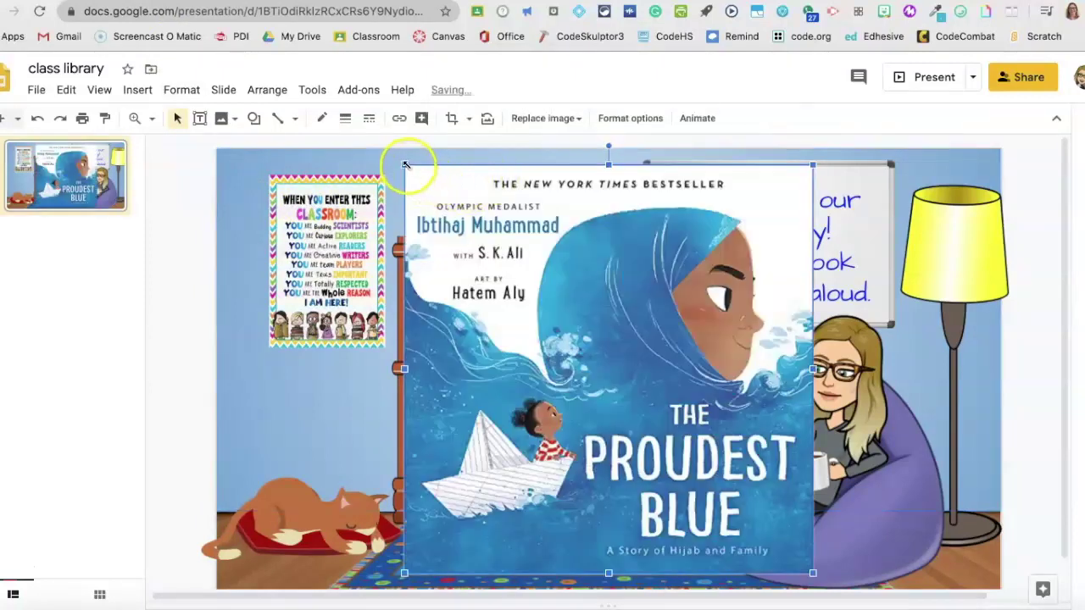
drag(403, 166, 716, 477)
drag(762, 512, 462, 299)
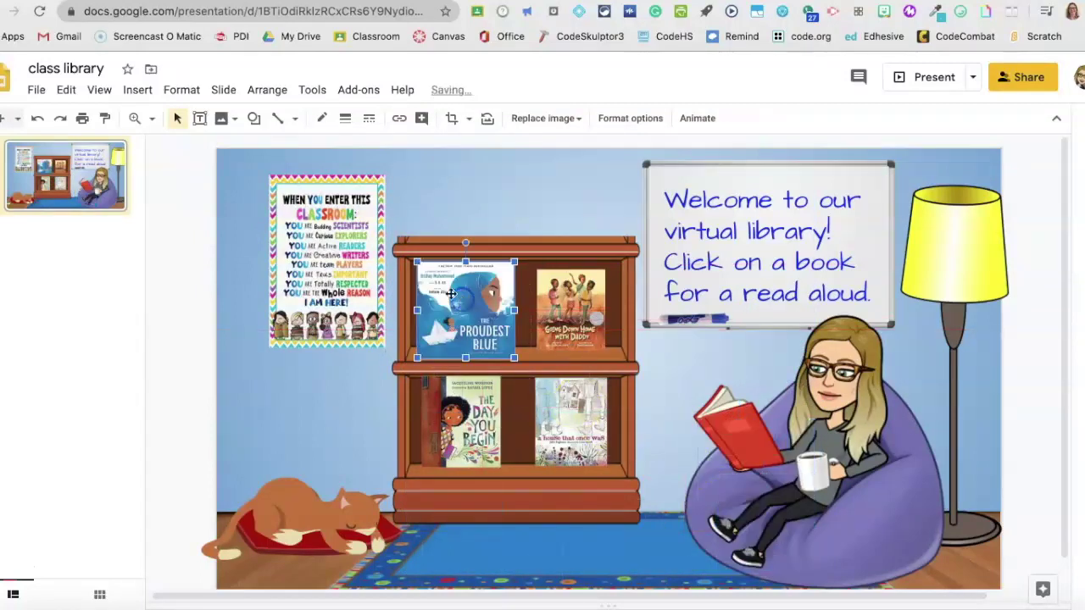
drag(417, 261, 442, 296)
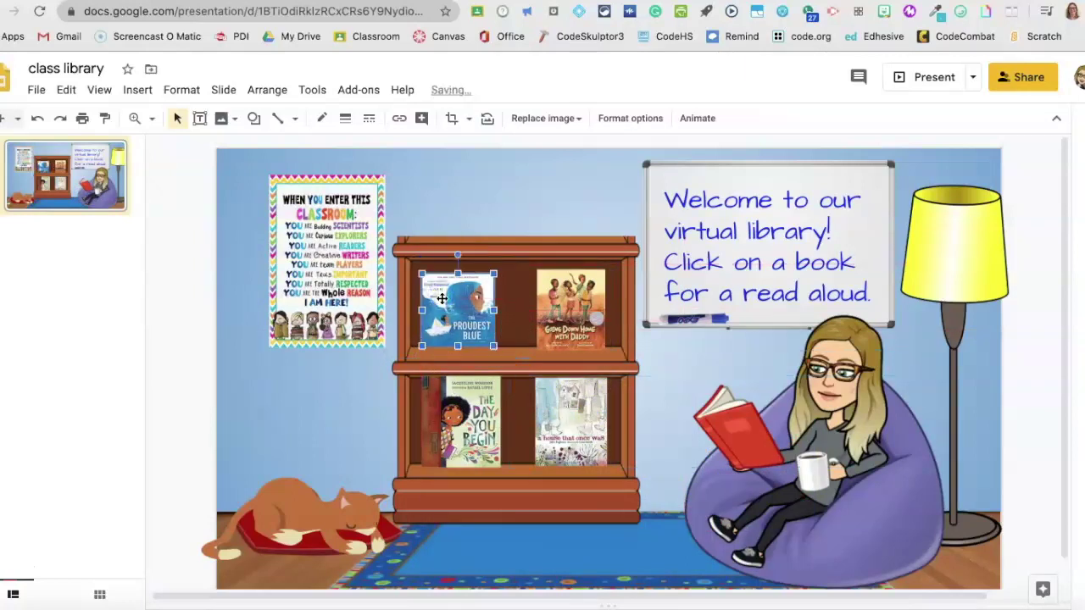
Step: Fine-tune the cover's position so it lines up with the neighbouring book in the top-left spot
key(Down)
key(Right)
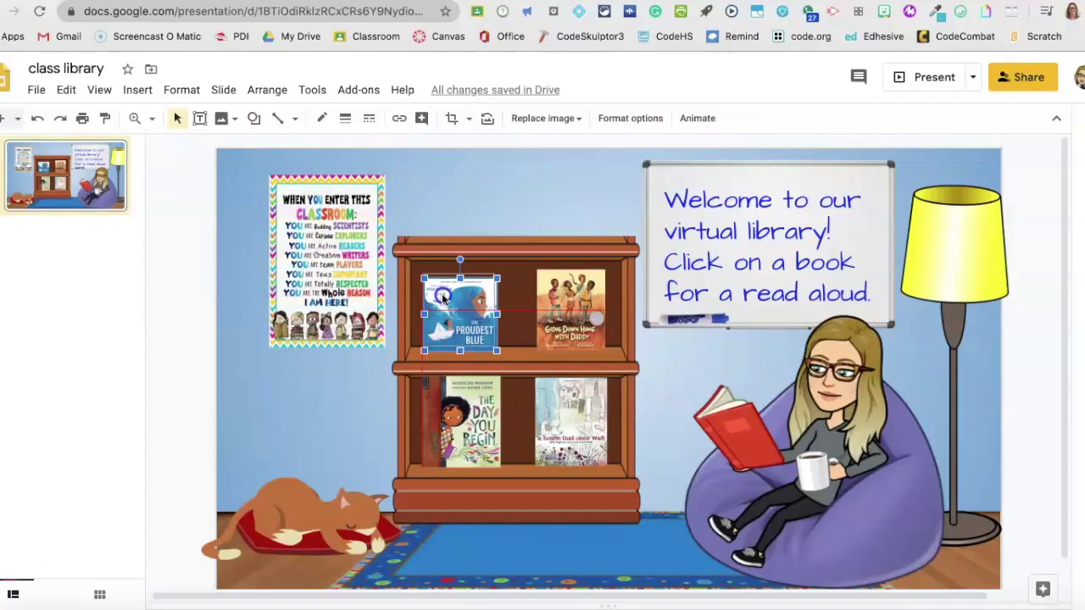
drag(443, 297, 415, 268)
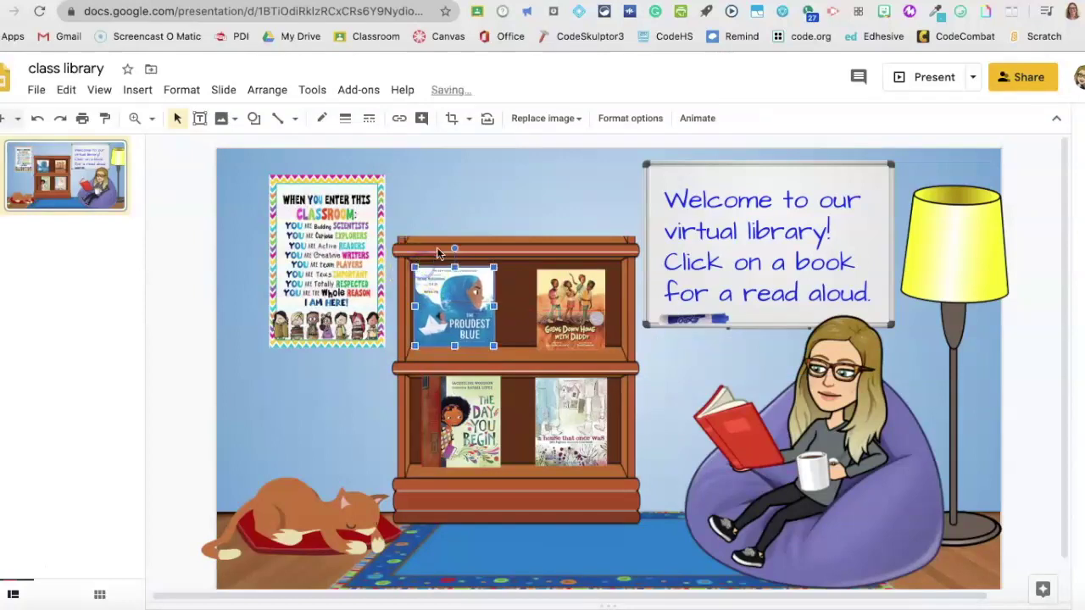
drag(450, 303, 457, 296)
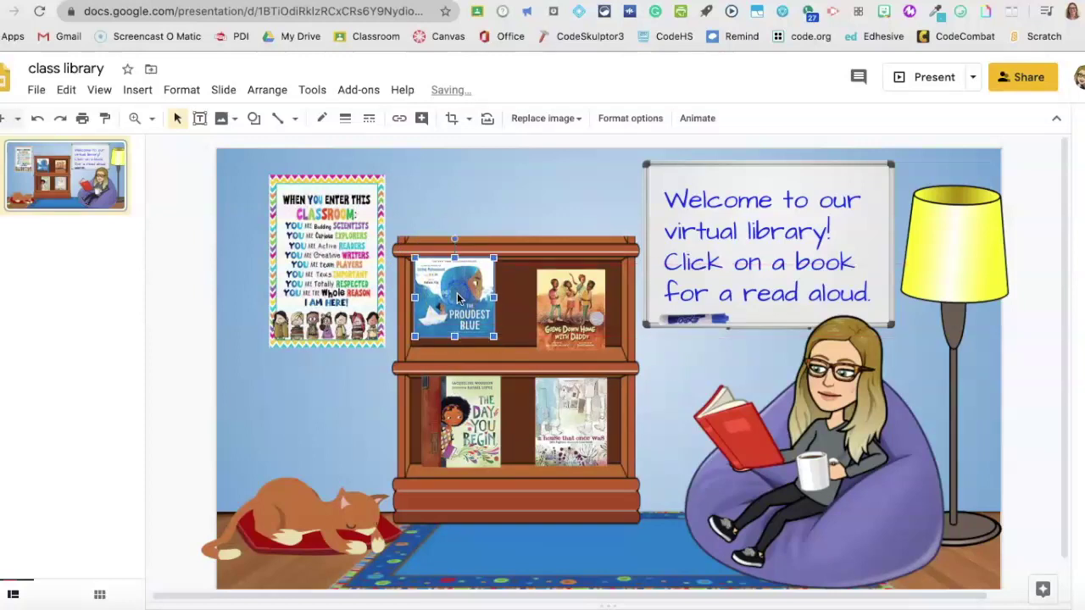
double_click(458, 297)
click(509, 296)
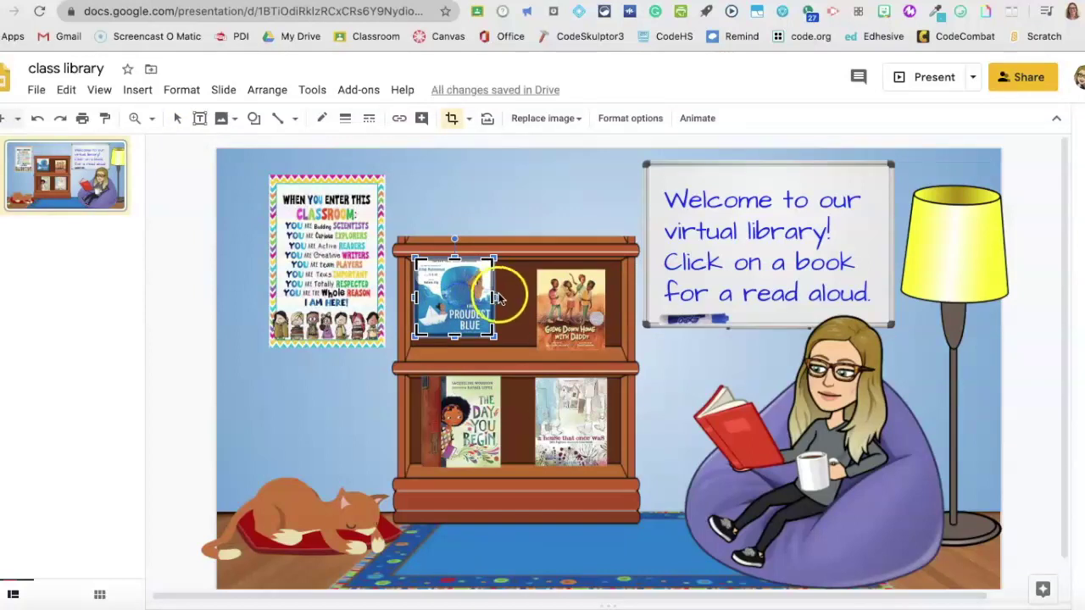
drag(489, 300, 489, 323)
click(514, 290)
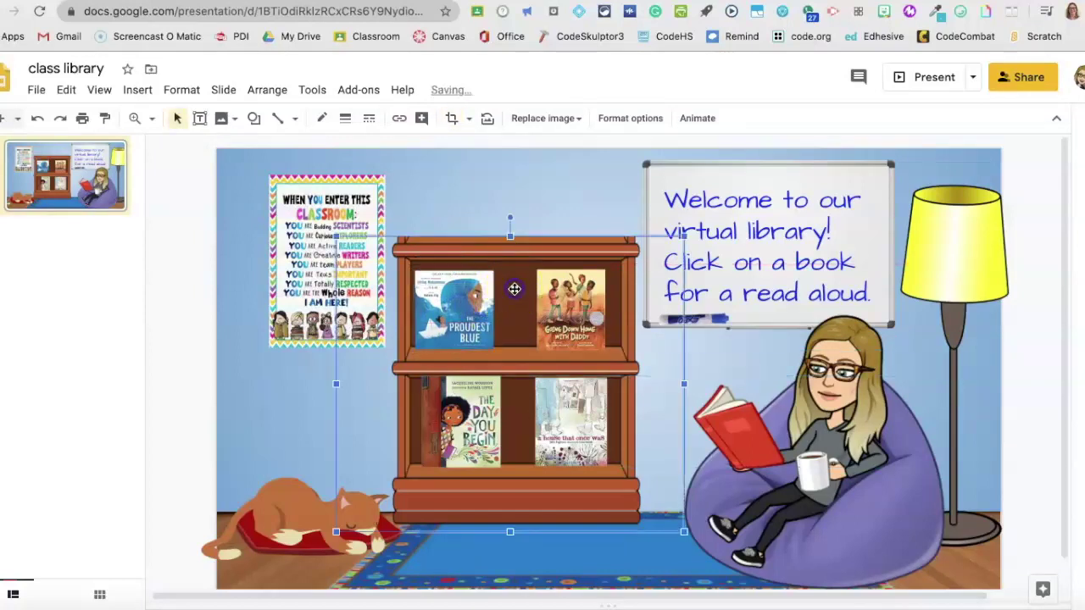
click(440, 313)
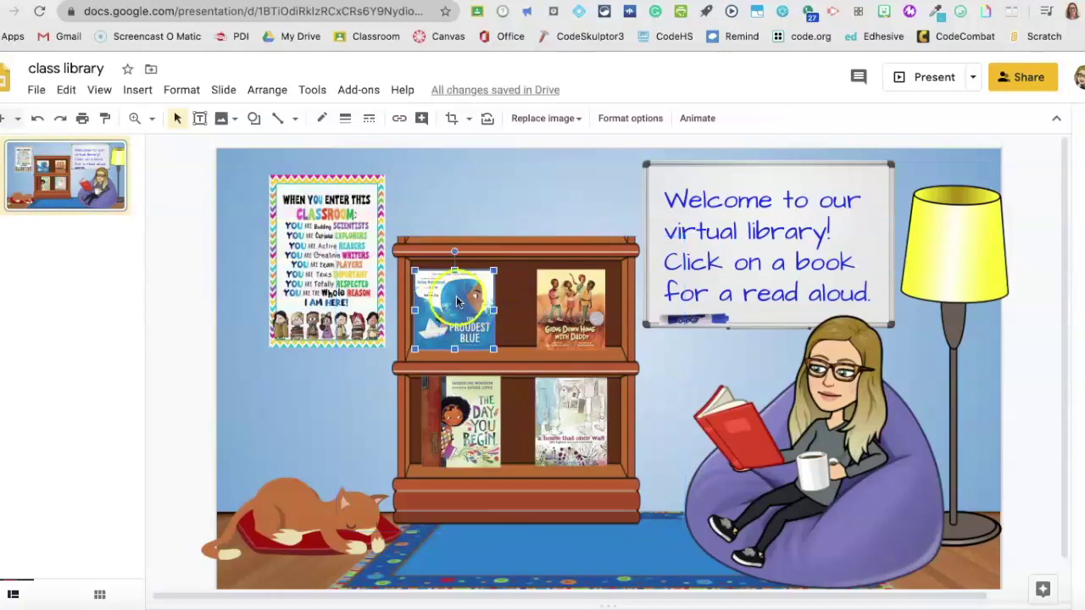
click(409, 246)
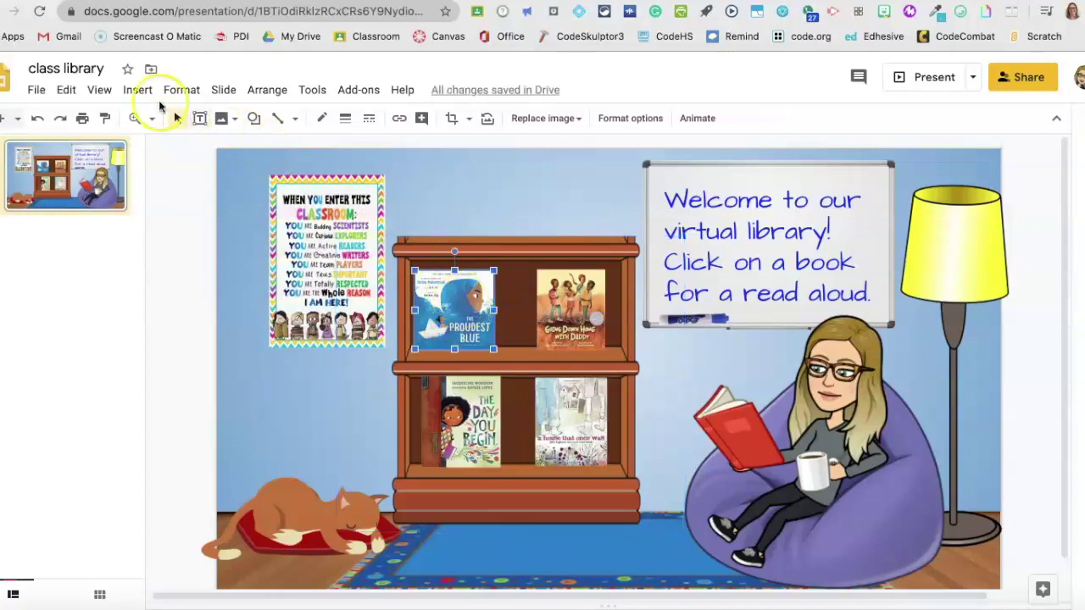
Step: Start adding a link to the selected Proudest Blue cover through Insert > Link
click(135, 90)
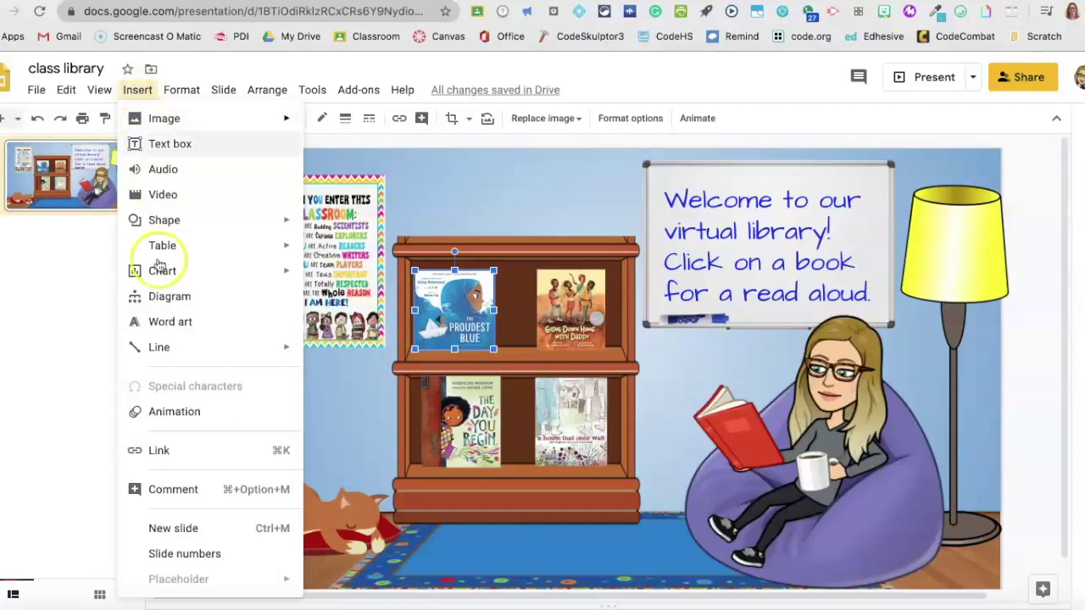
click(169, 462)
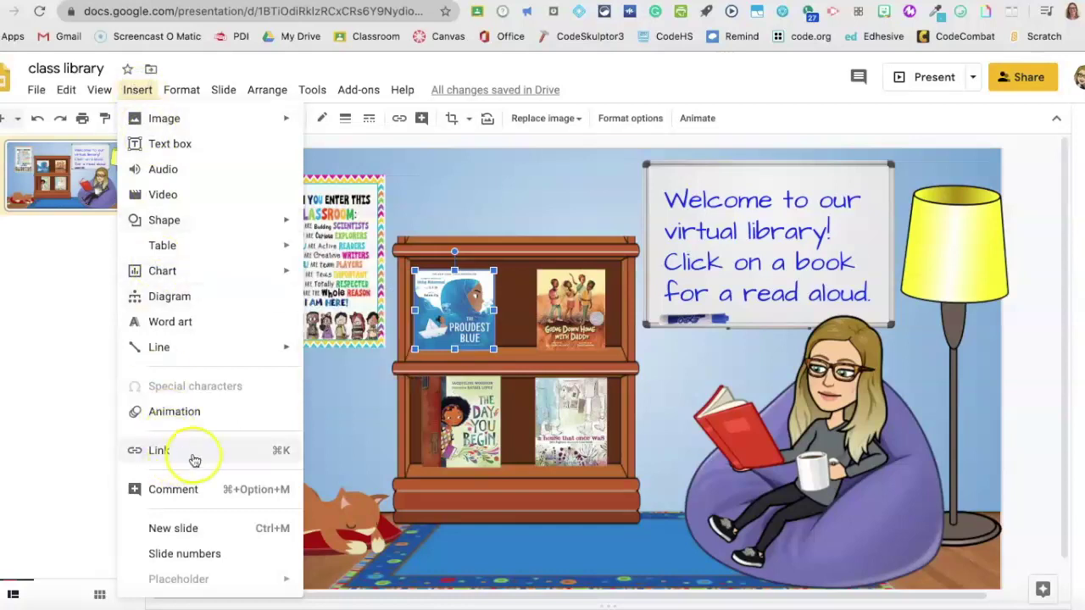
click(195, 458)
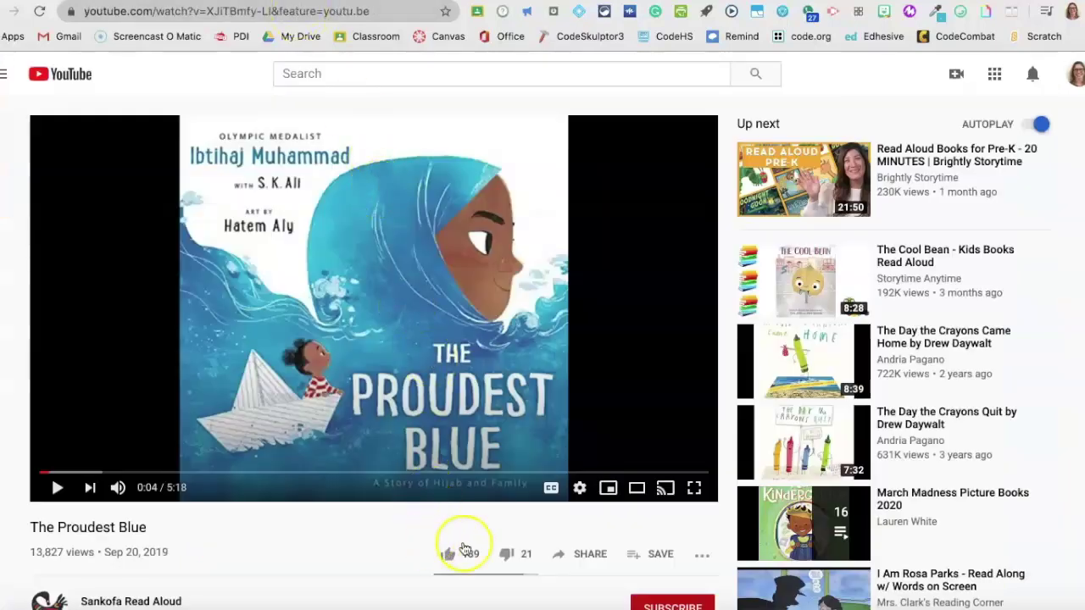
Step: Copy The Proudest Blue video's short youtu.be share link from YouTube's Share dialog
click(584, 556)
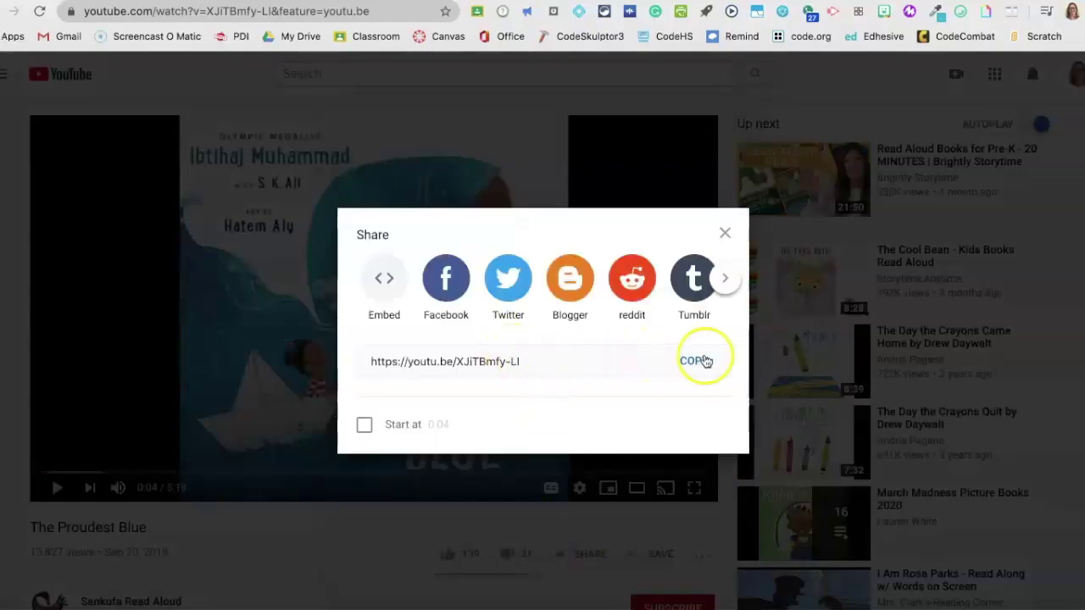
click(693, 361)
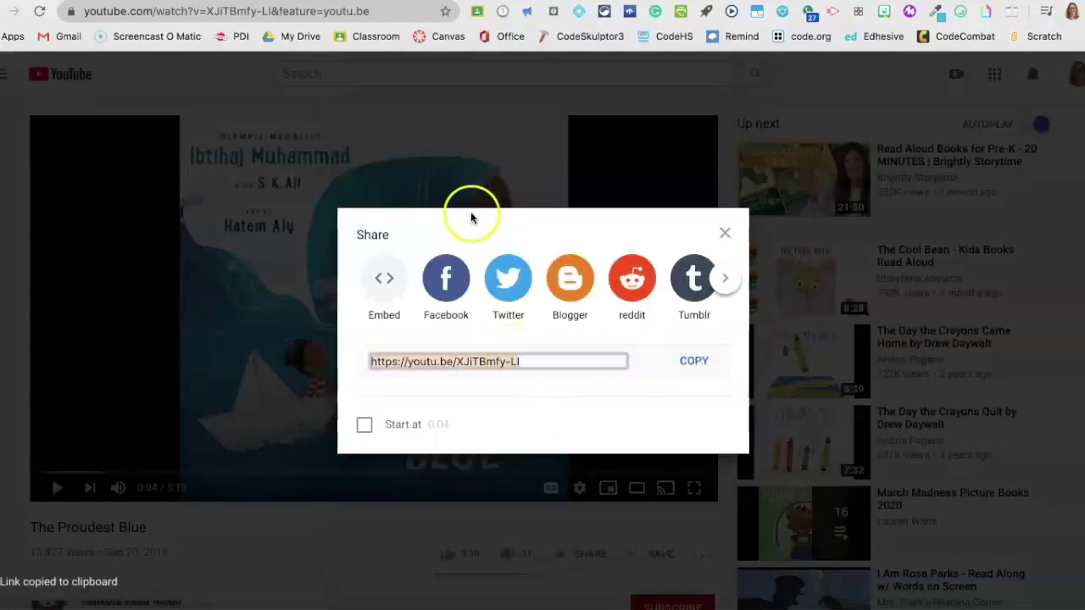
Step: Paste the YouTube share link into the cover's link box and apply it
key(ctrl+Tab)
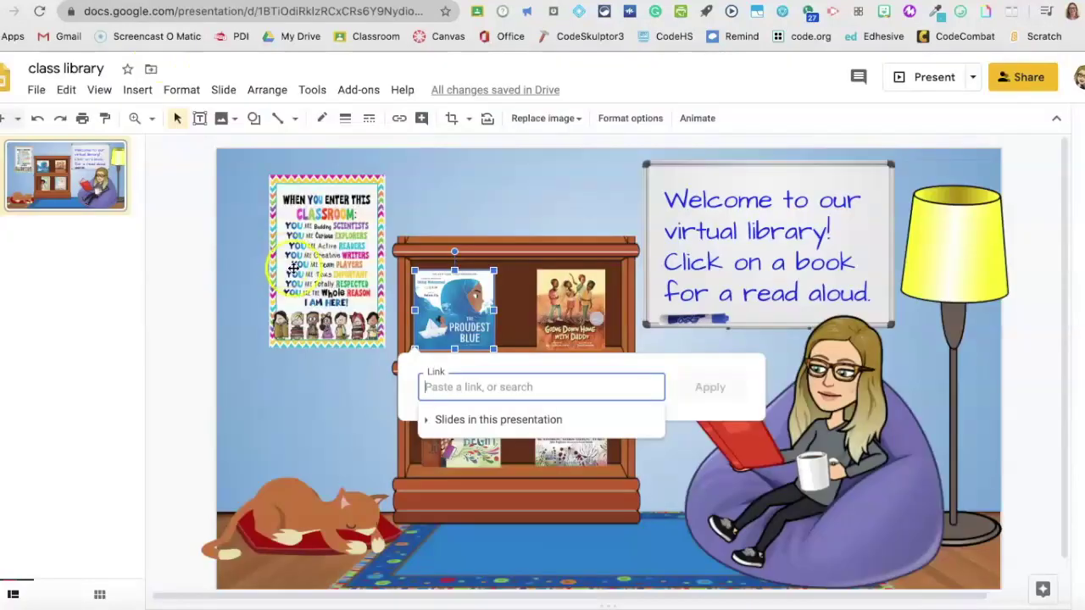
click(454, 384)
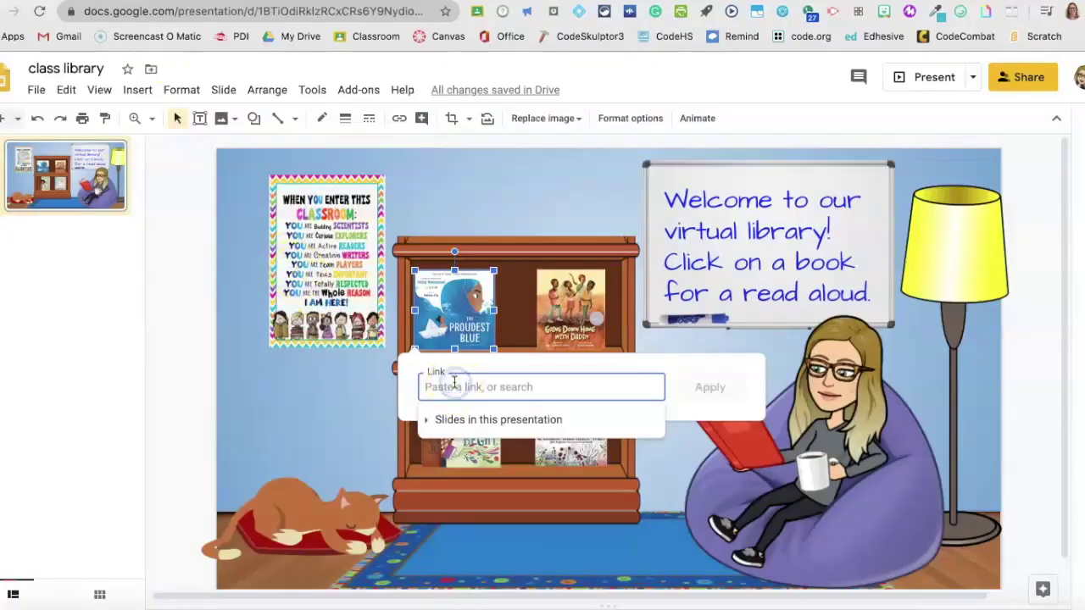
key(ctrl+v)
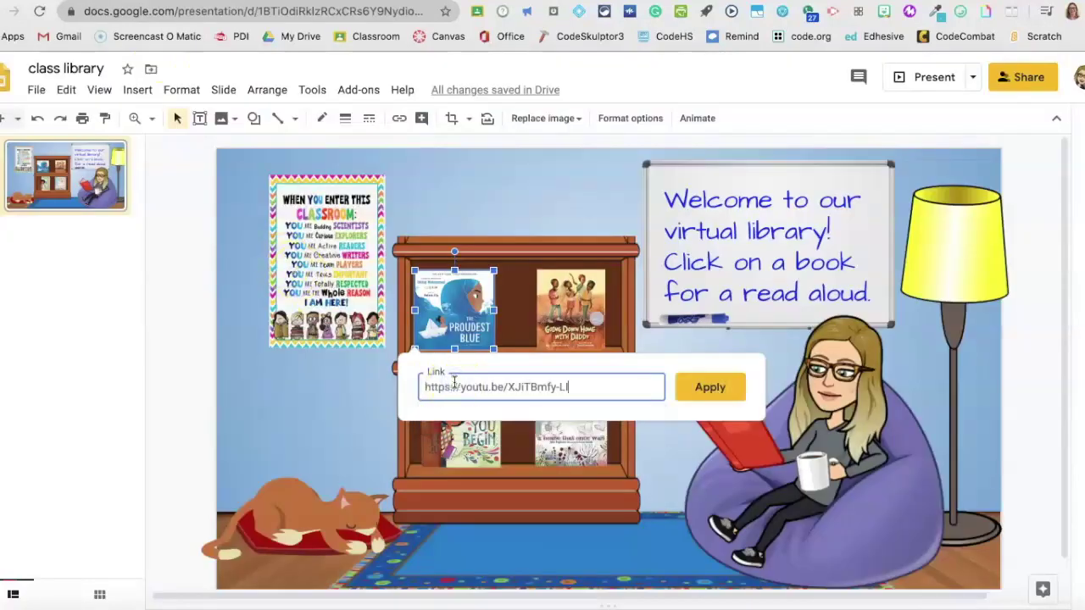
click(701, 389)
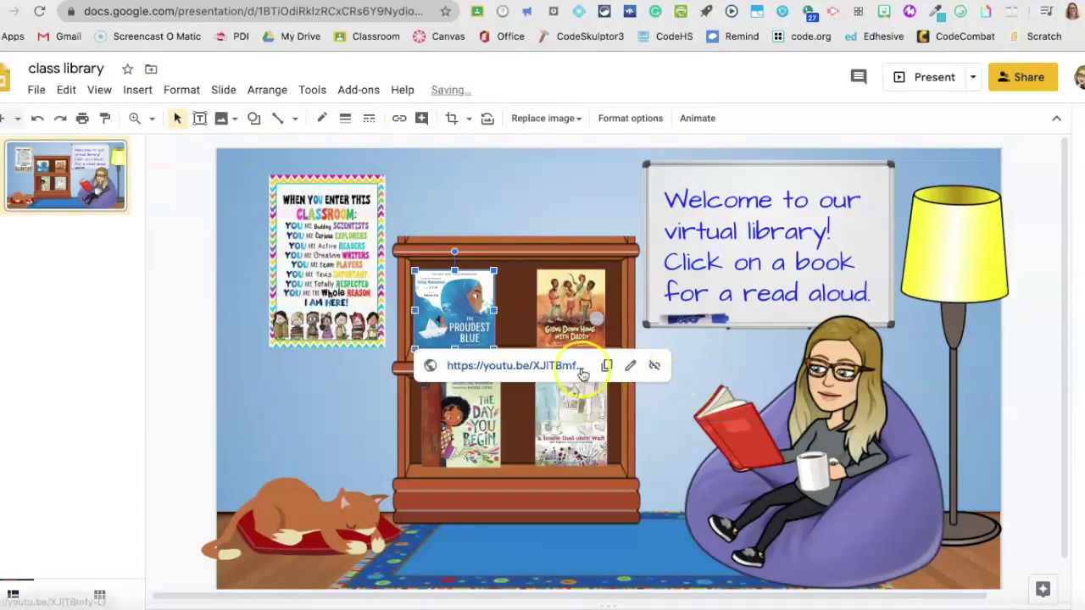
Step: Test the cover's link by following it to the read-aloud video
click(357, 367)
click(465, 329)
click(464, 328)
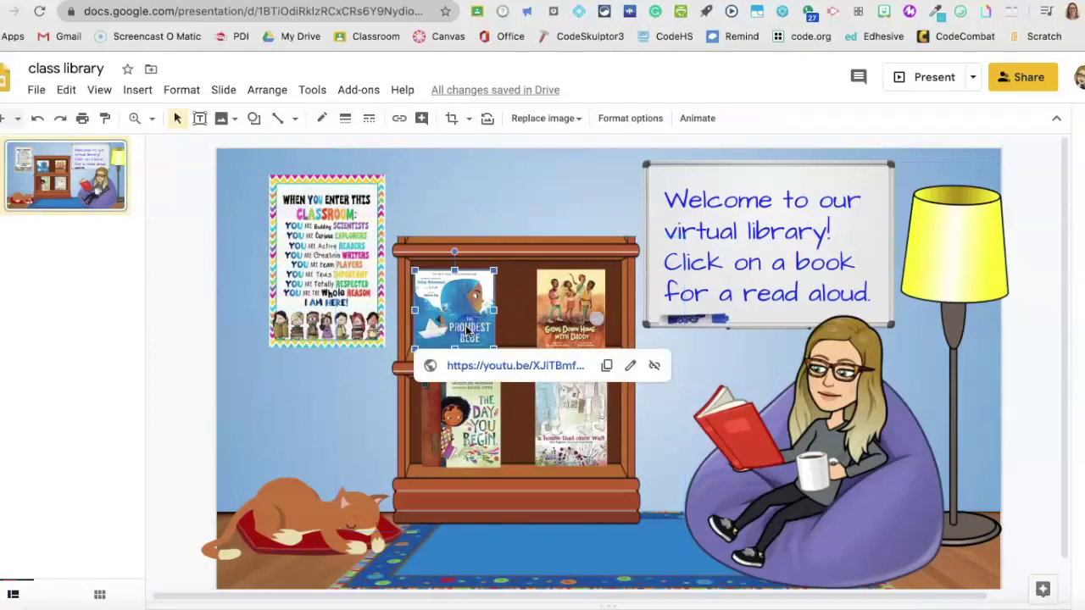
click(461, 364)
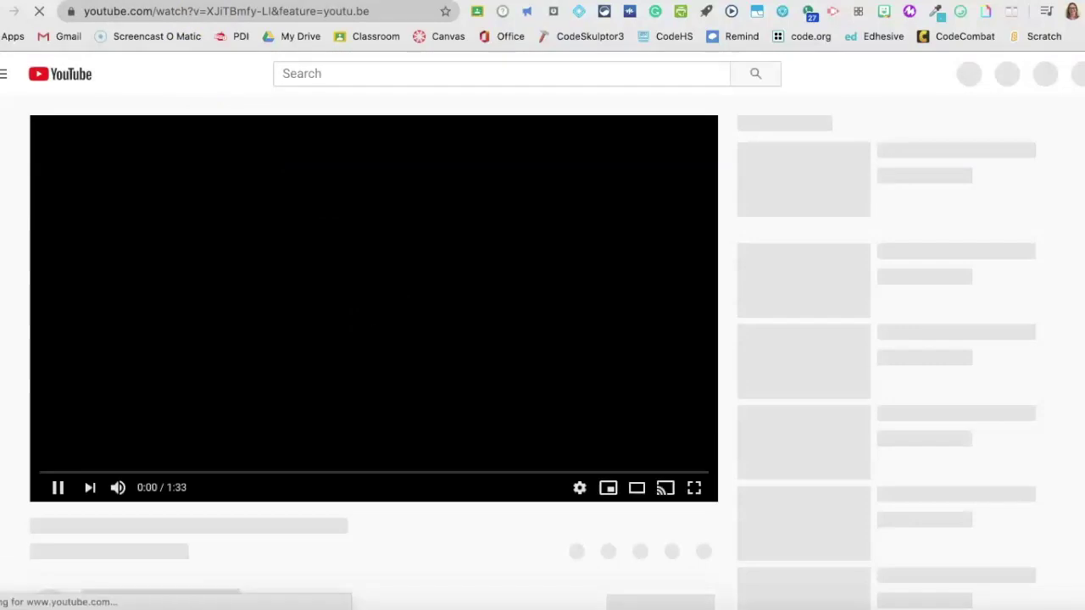
Step: Close the YouTube tab and reselect the linked Proudest Blue cover in Slides
key(ctrl+w)
click(466, 307)
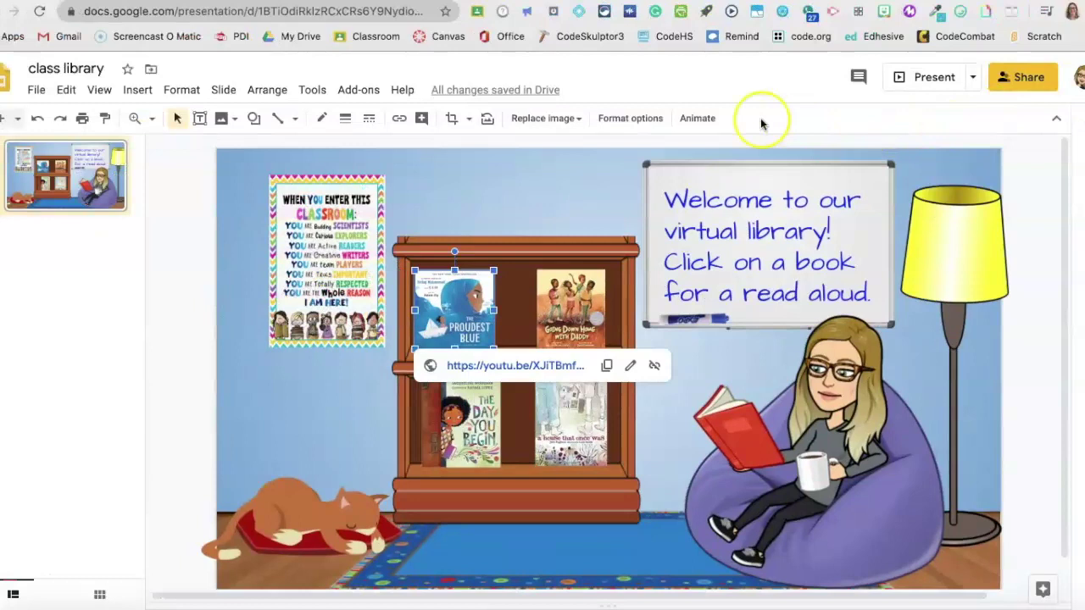
Step: Search the web from Insert > Image for 'transparent cartoon bubble' images
click(138, 90)
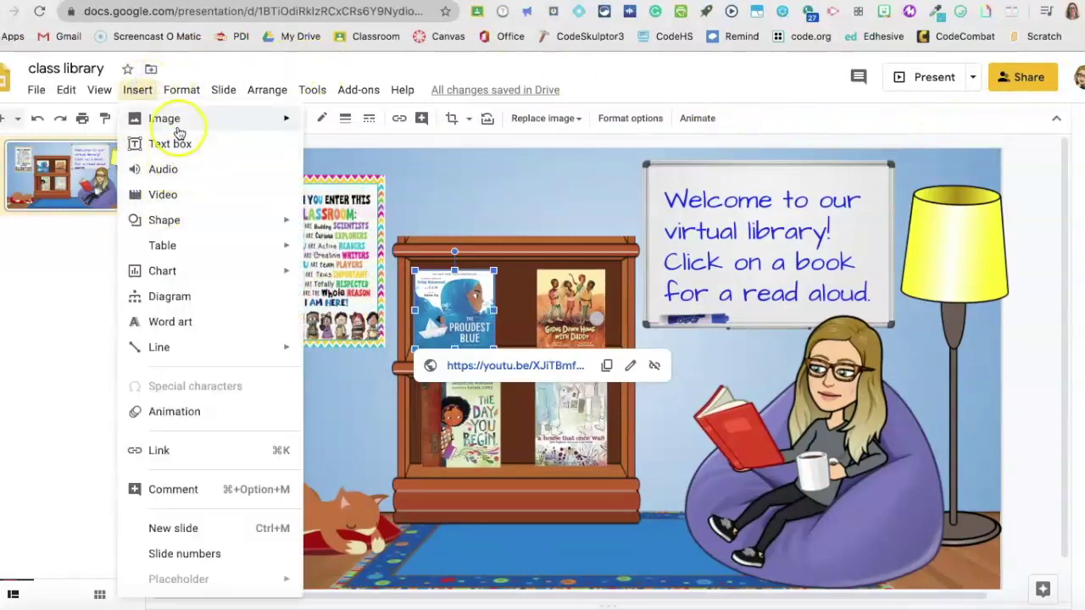
mouse_move(273, 132)
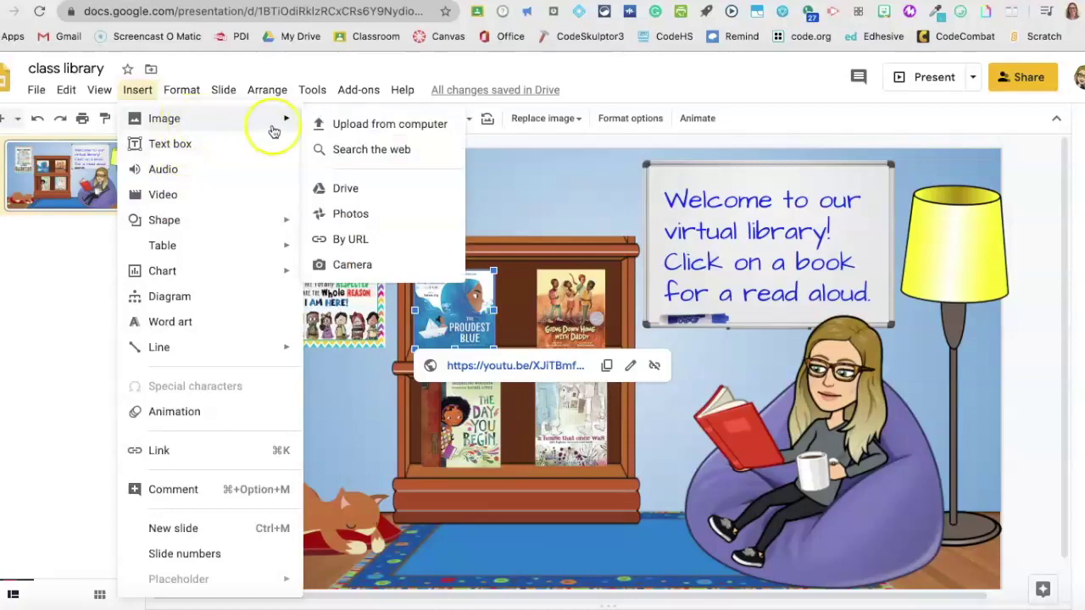
click(360, 149)
click(854, 122)
text(transparent bubble)
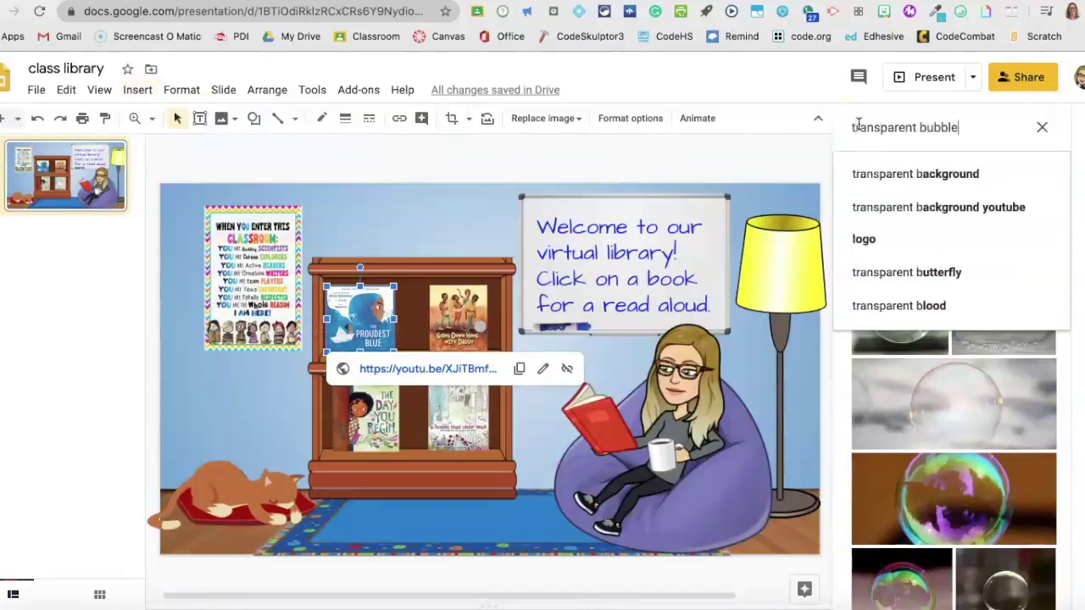
key(Return)
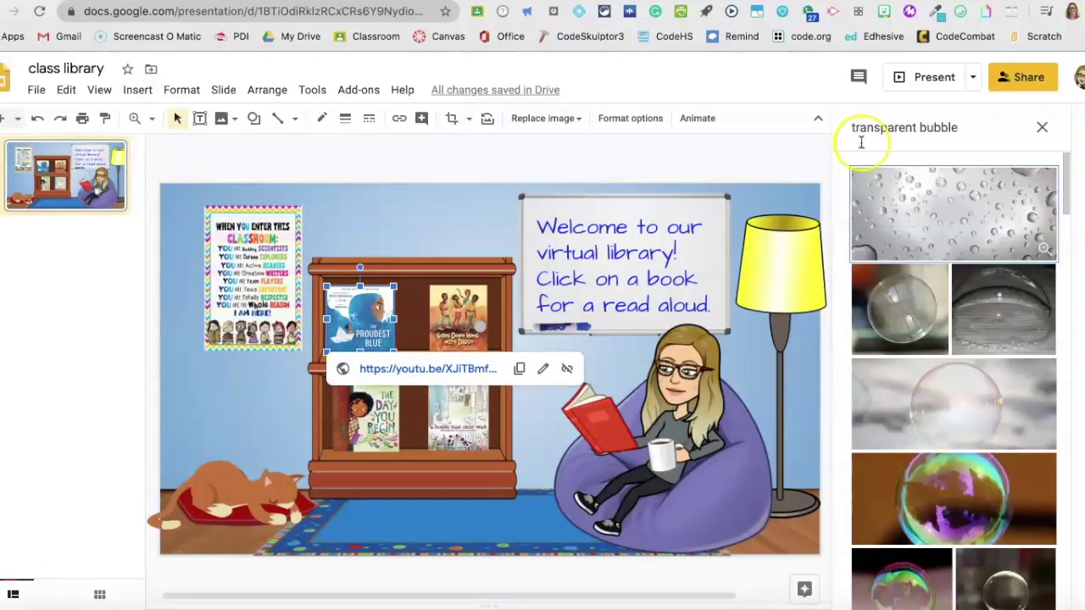
click(918, 127)
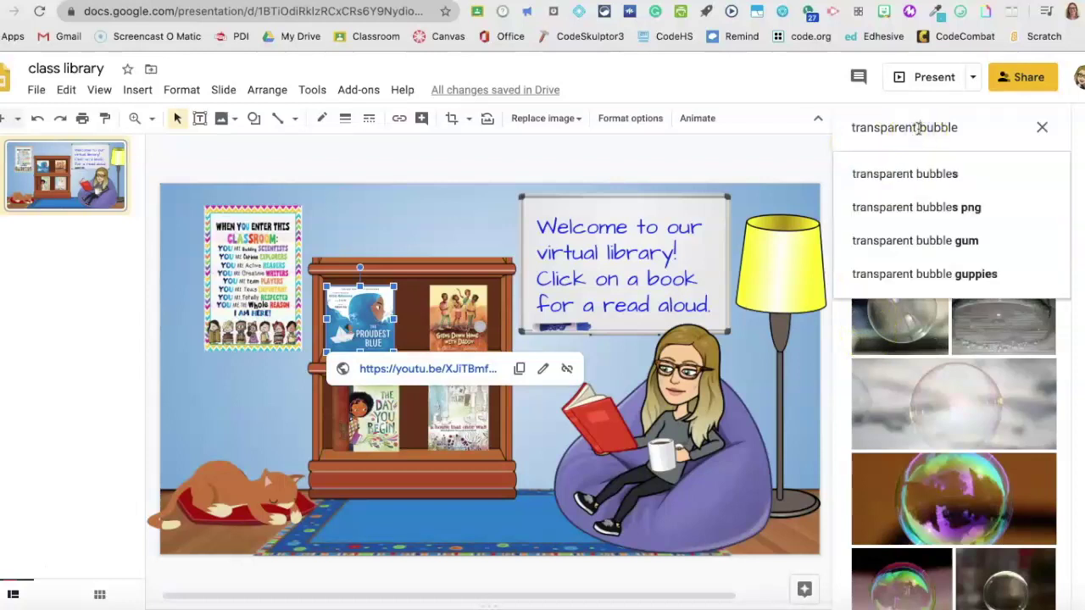
text(cartoon)
key(Return)
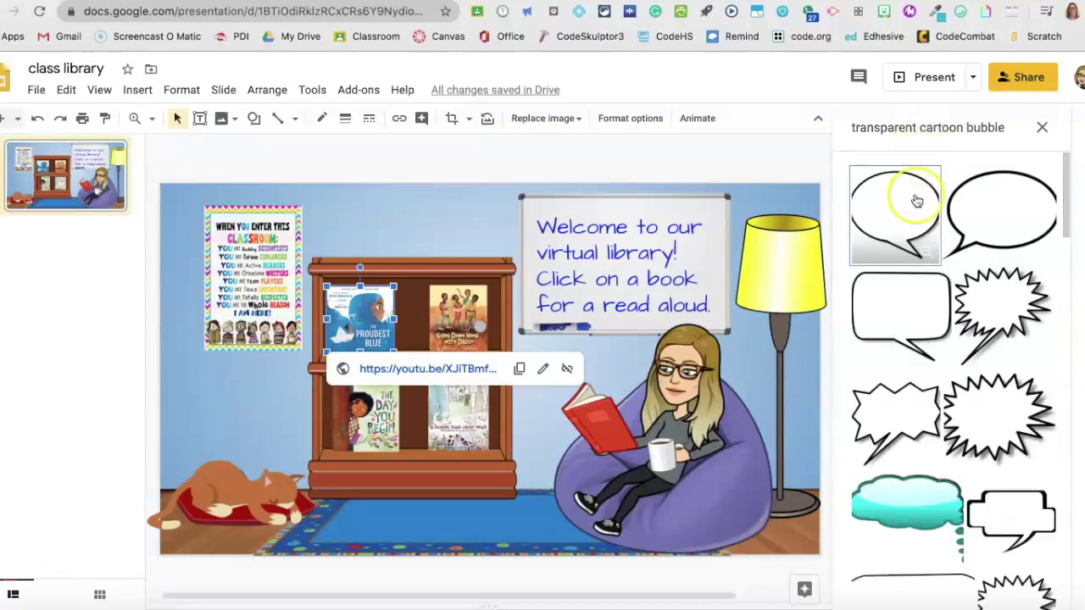
Step: Drag the rectangular speech bubble onto the slide and shrink it beside the reading character
drag(904, 286, 568, 242)
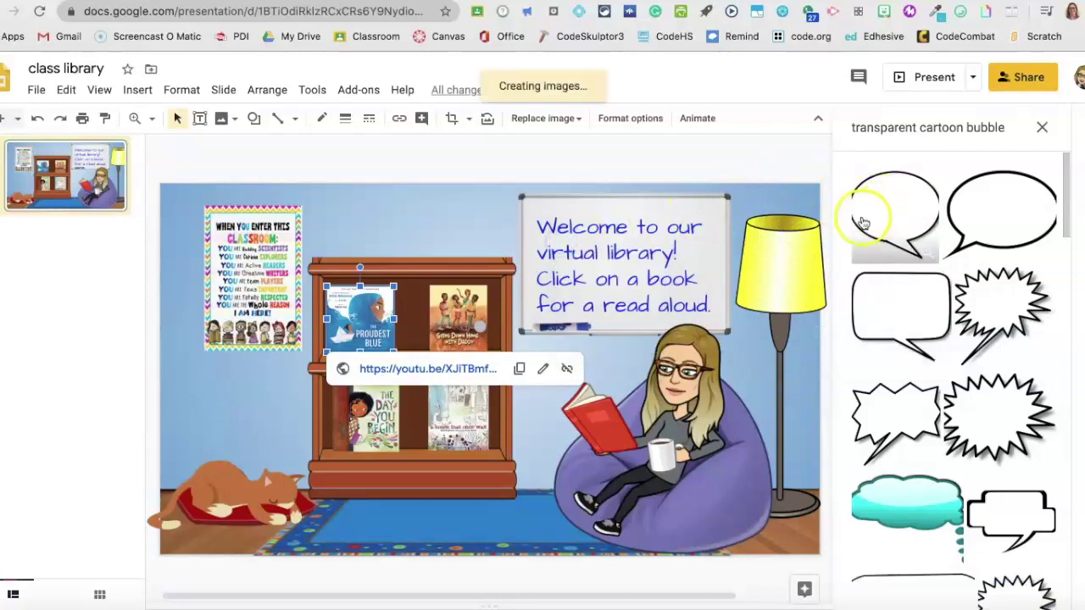
scroll(559, 280, up, 2)
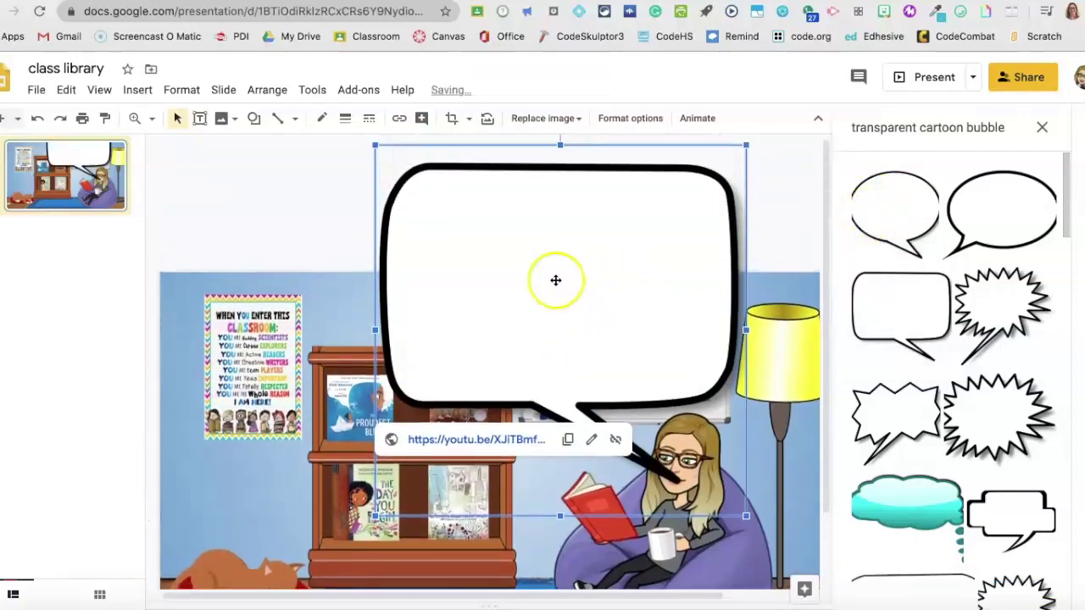
drag(376, 146, 585, 388)
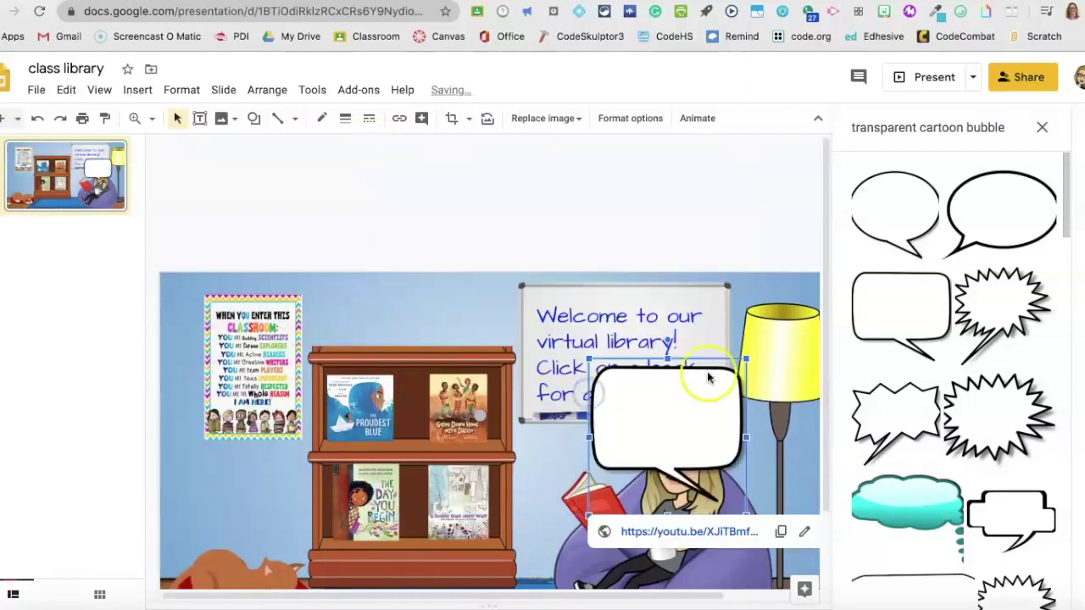
click(1041, 132)
Step: Remove the stray YouTube link from the speech bubble image
scroll(839, 246, down, 1)
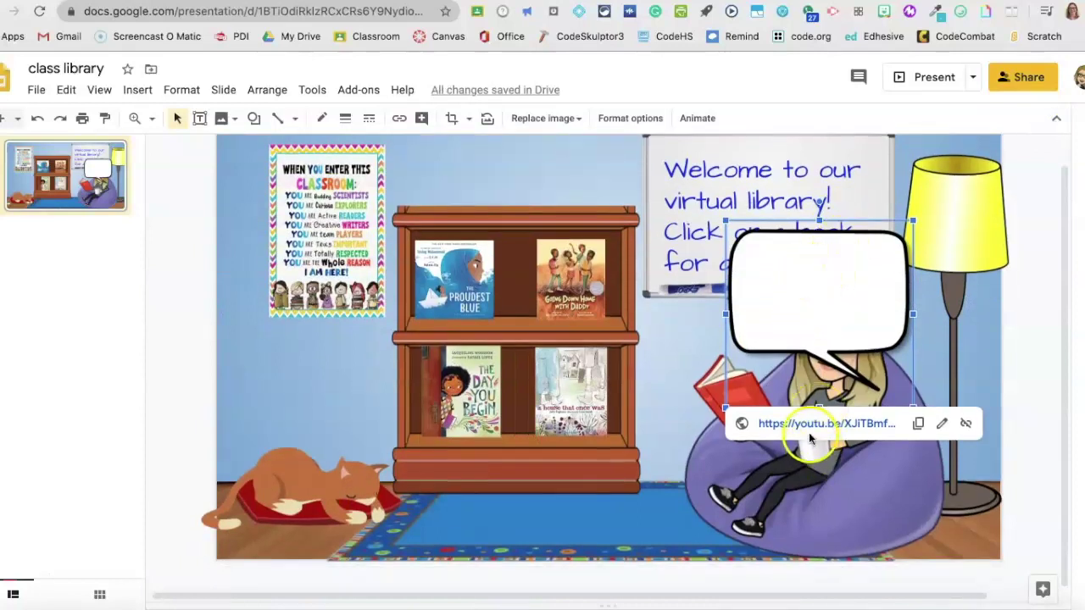
click(488, 269)
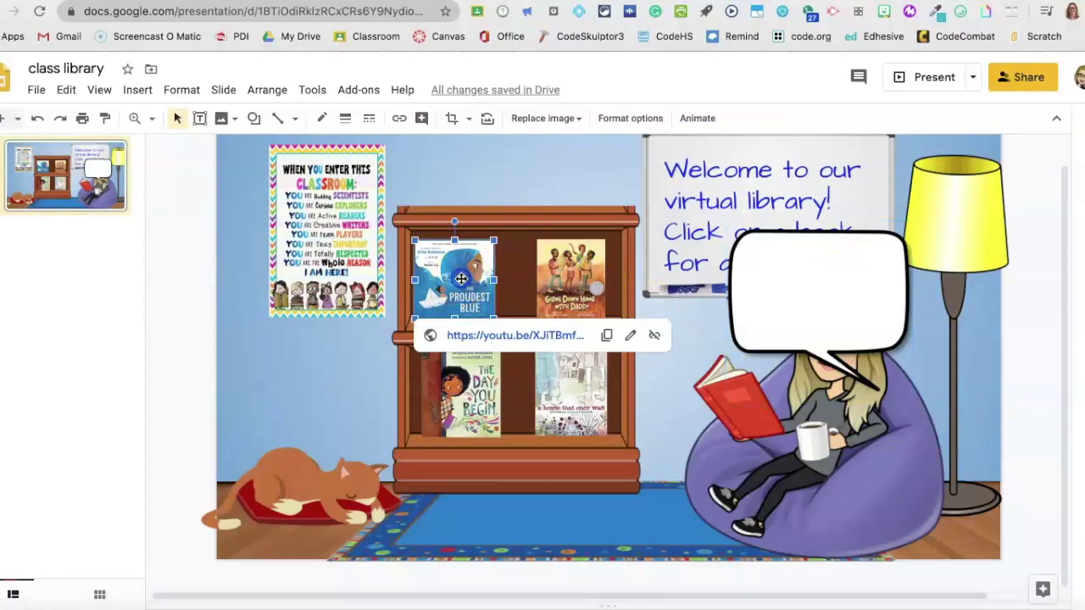
click(824, 279)
click(479, 269)
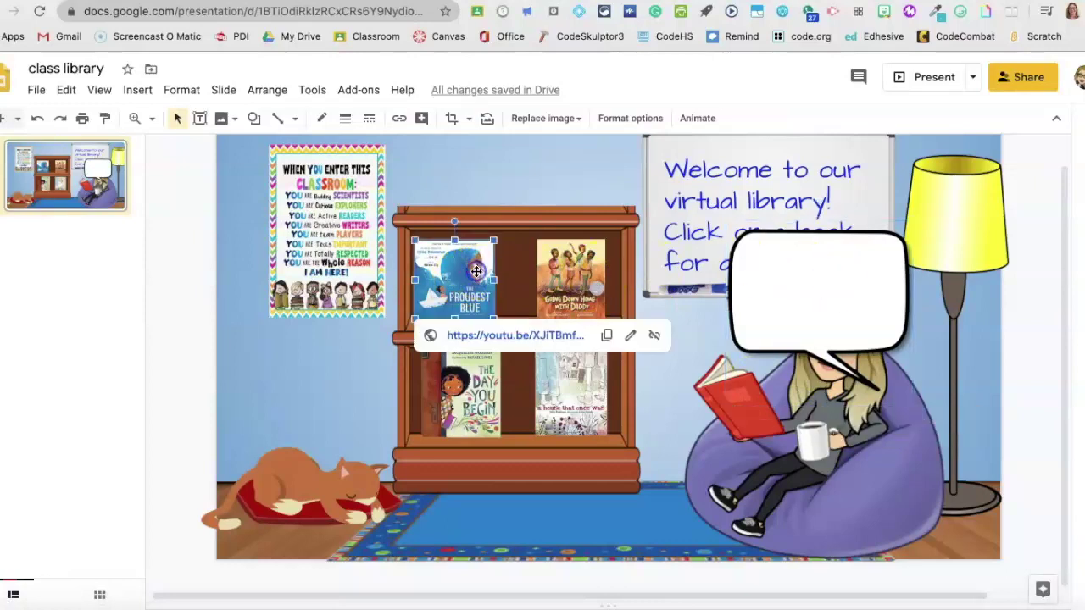
click(791, 293)
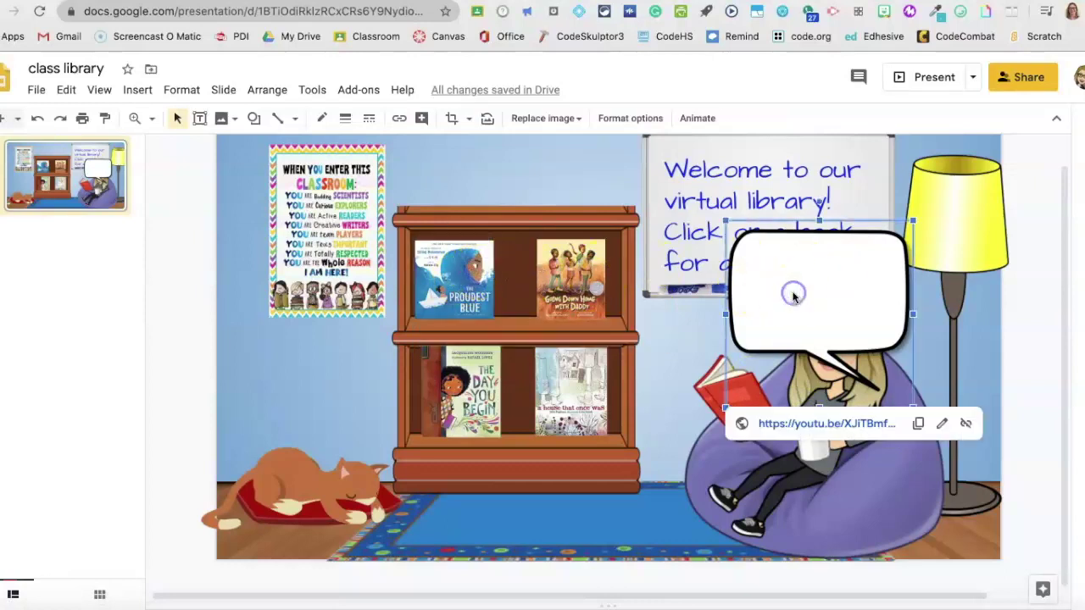
click(964, 426)
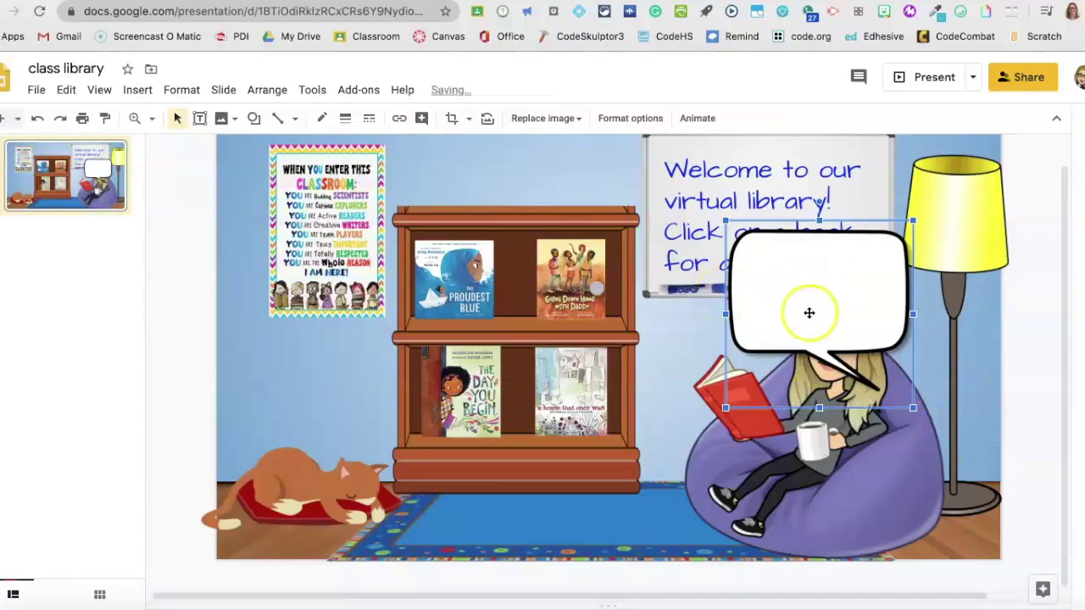
Step: Move the speech bubble up and left over the whiteboard beside the girl's head
drag(809, 310, 712, 276)
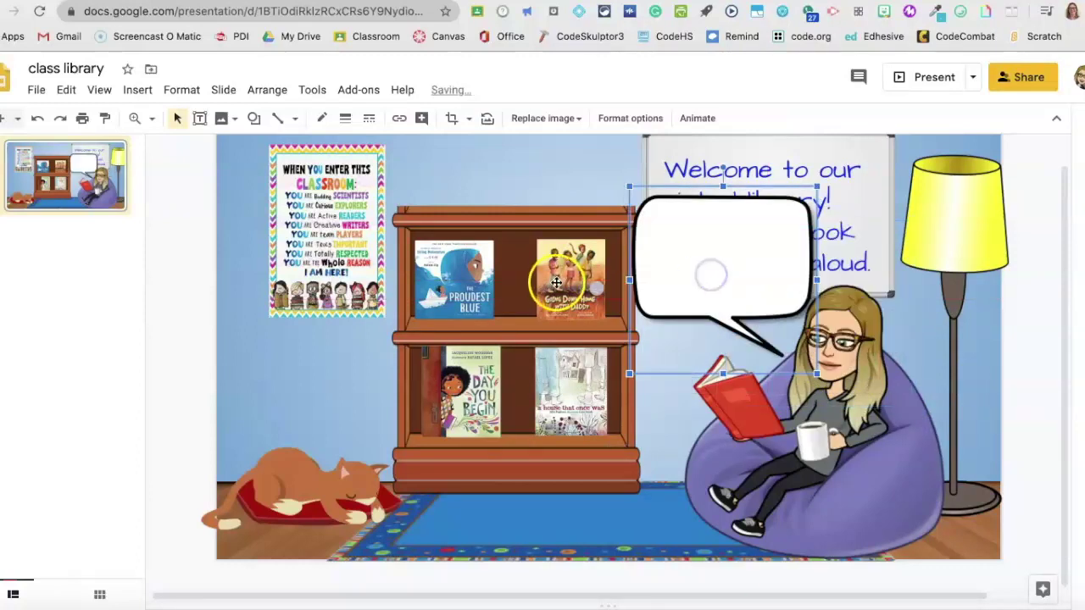
click(471, 285)
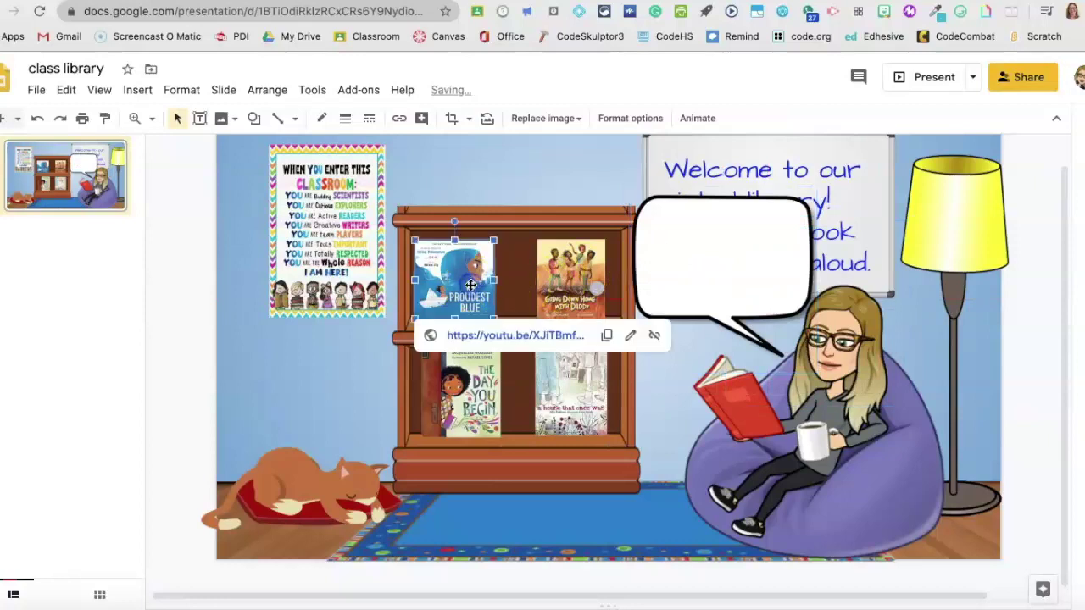
click(711, 278)
drag(728, 256, 717, 227)
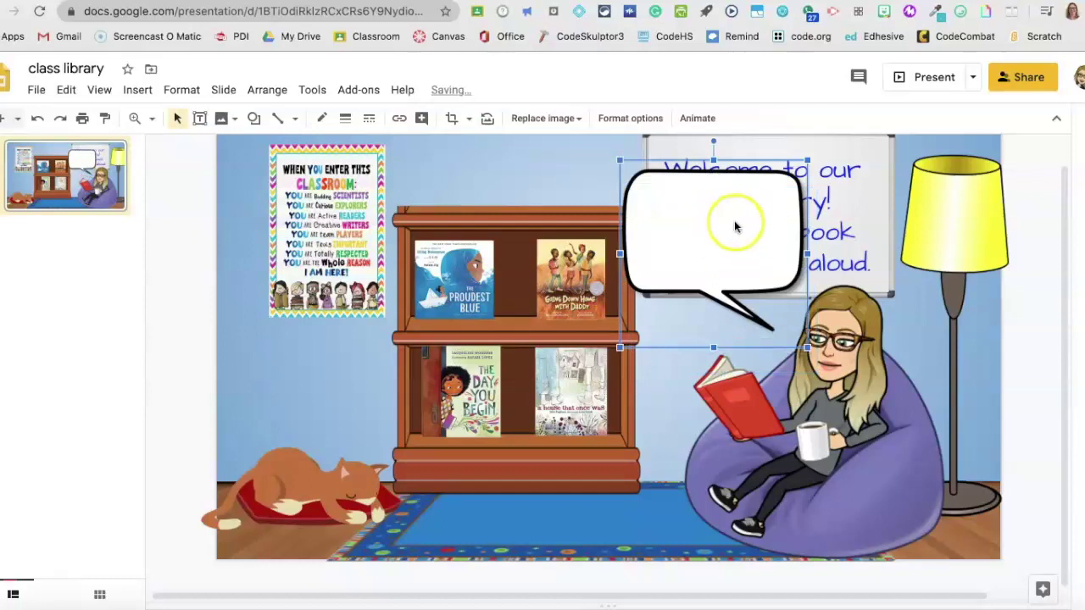
click(718, 227)
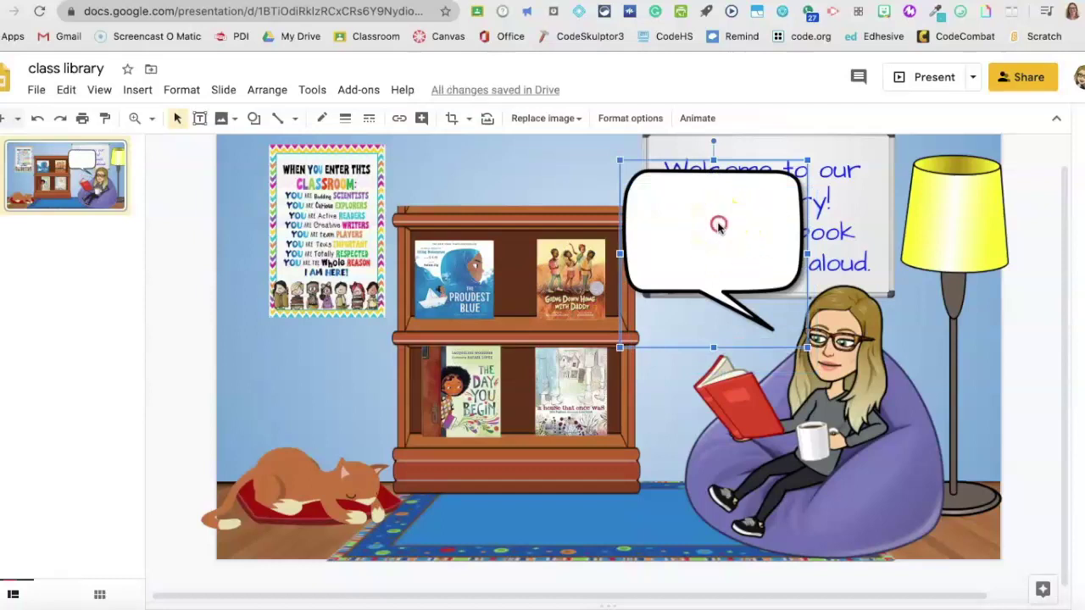
Step: Flip the speech bubble horizontally so its tail points toward the bitmoji
right_click(718, 225)
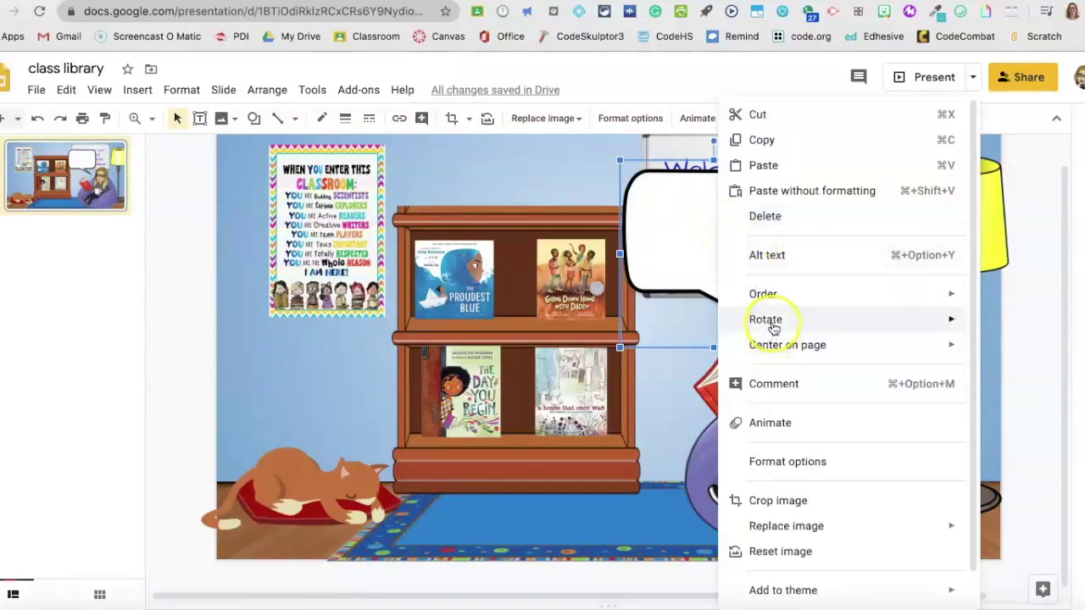
mouse_move(767, 318)
click(666, 335)
click(647, 375)
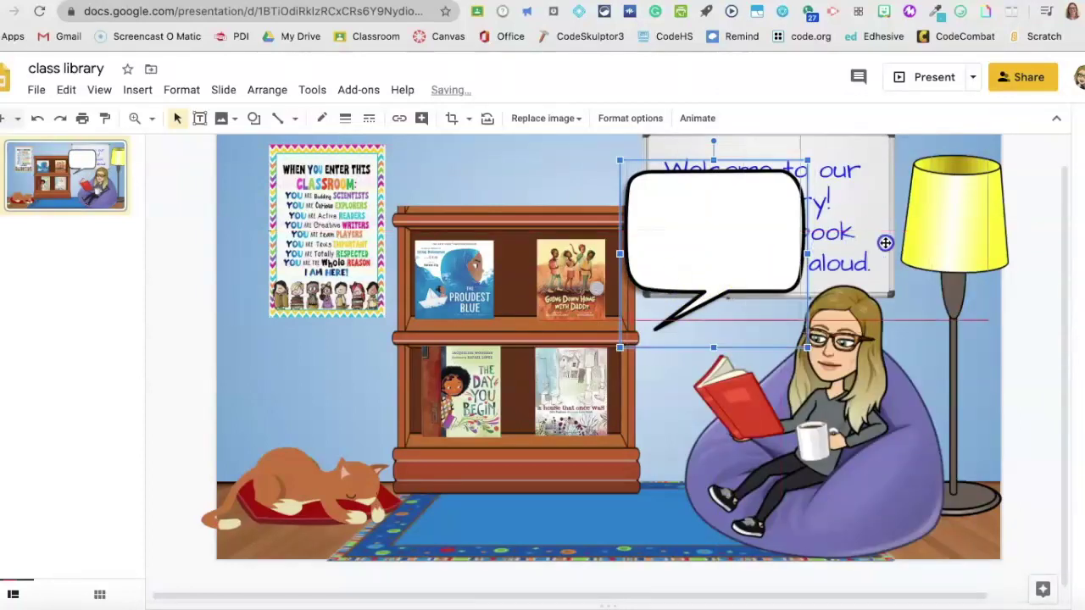
Step: Place the bubble over the floor lamp beside the whiteboard and narrow it to fit
mouse_move(950, 272)
mouse_down()
mouse_move(932, 262)
mouse_move(962, 264)
mouse_up()
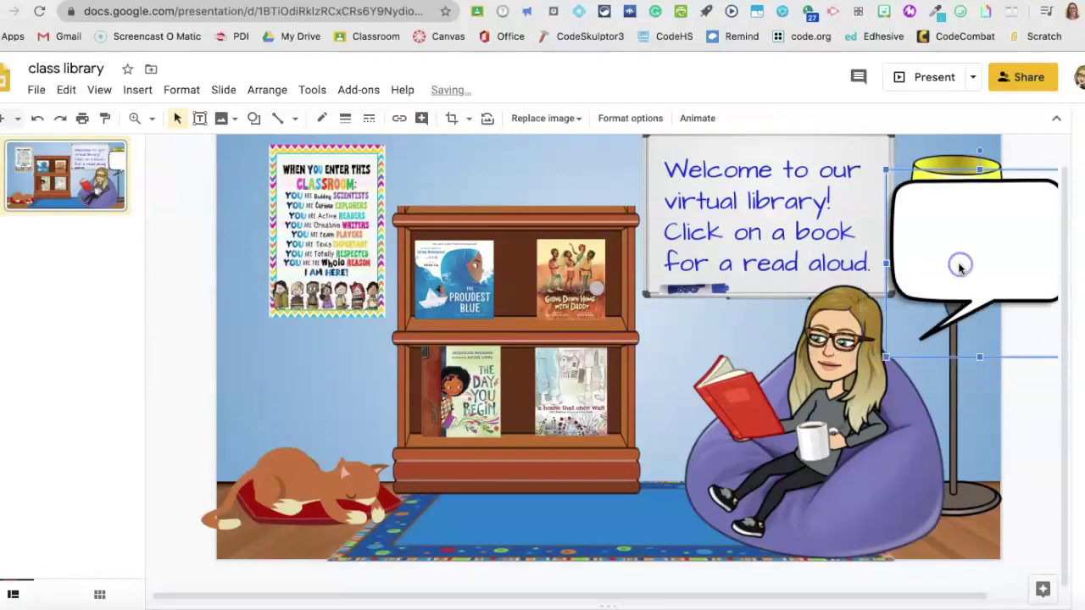
scroll(945, 419, right, 2)
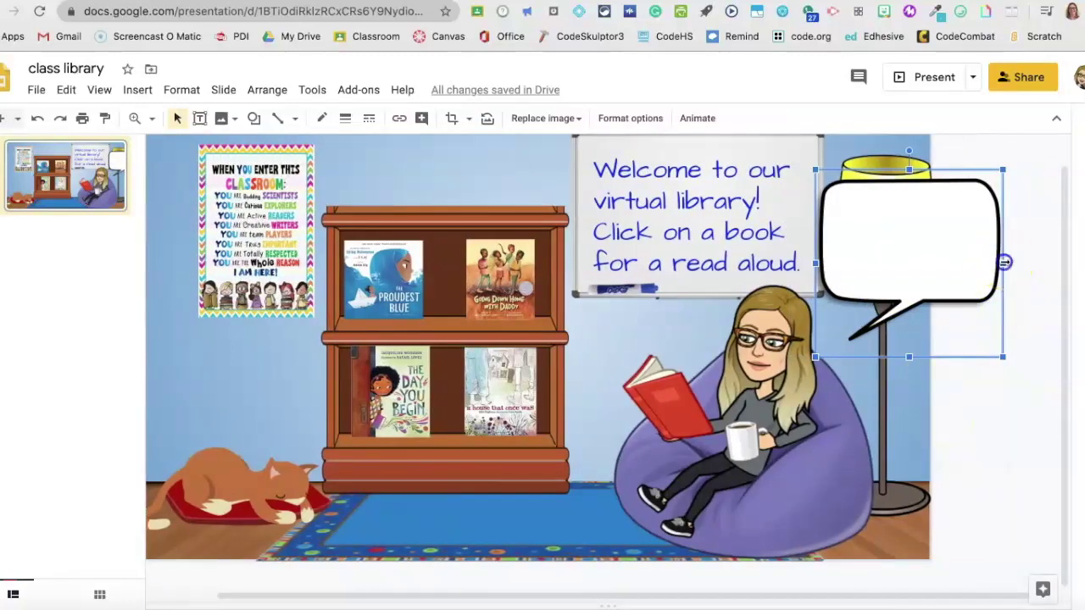
drag(1005, 262, 982, 262)
click(905, 378)
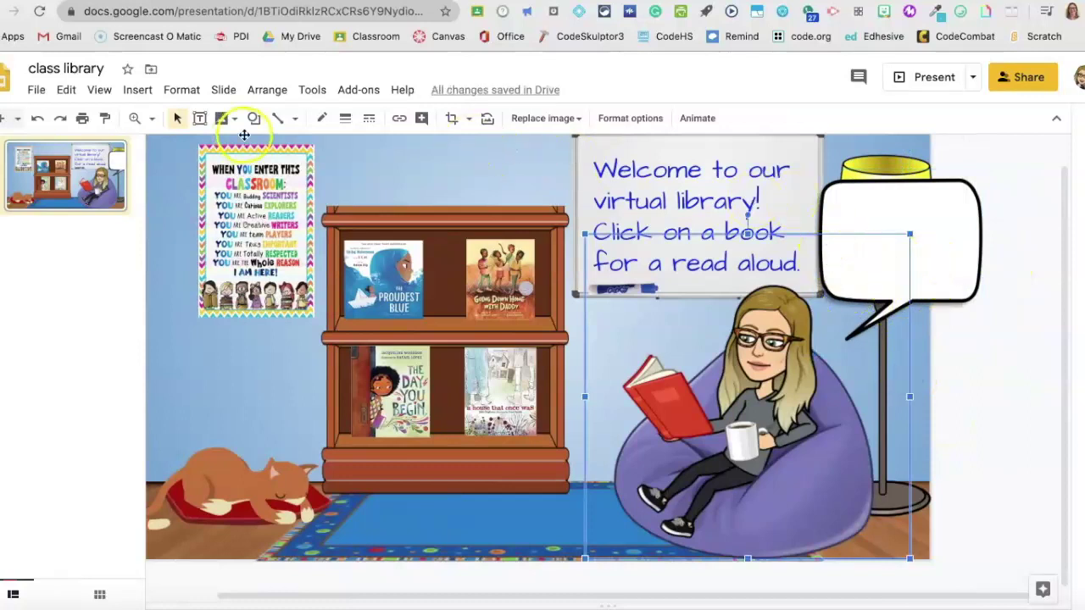
Step: Add a text box in the speech bubble reading 'Click on a book for a read aloud. Don't forget to fill out your form!'
click(842, 217)
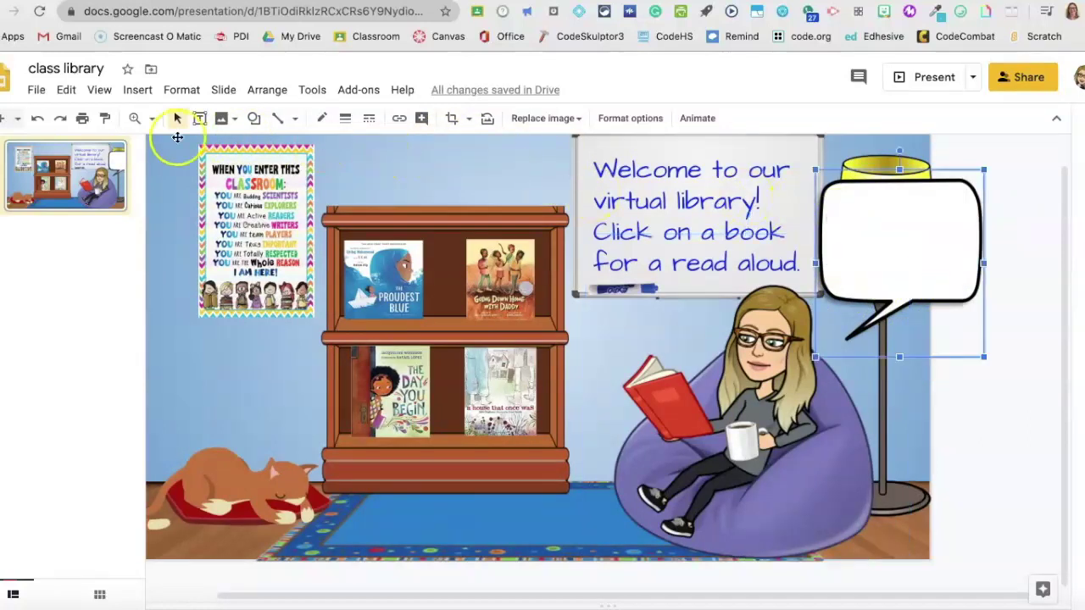
click(201, 118)
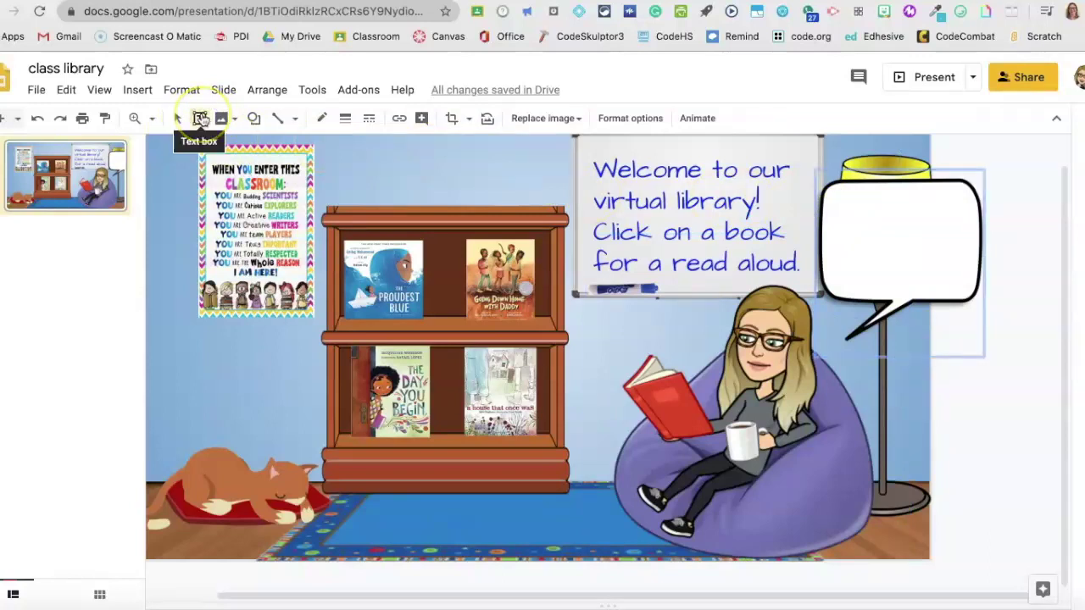
click(201, 118)
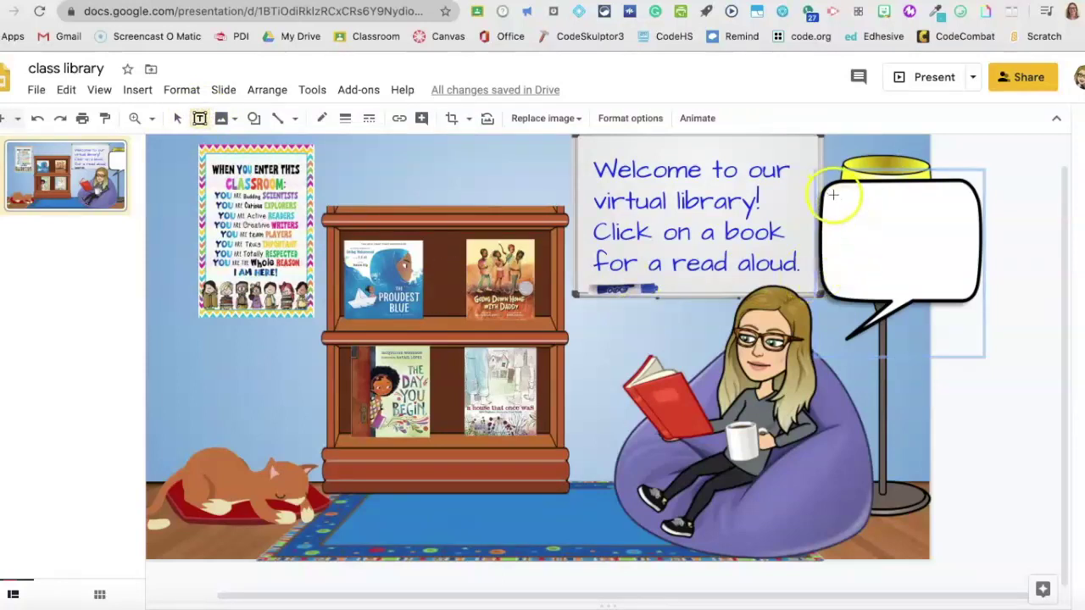
drag(834, 195, 961, 288)
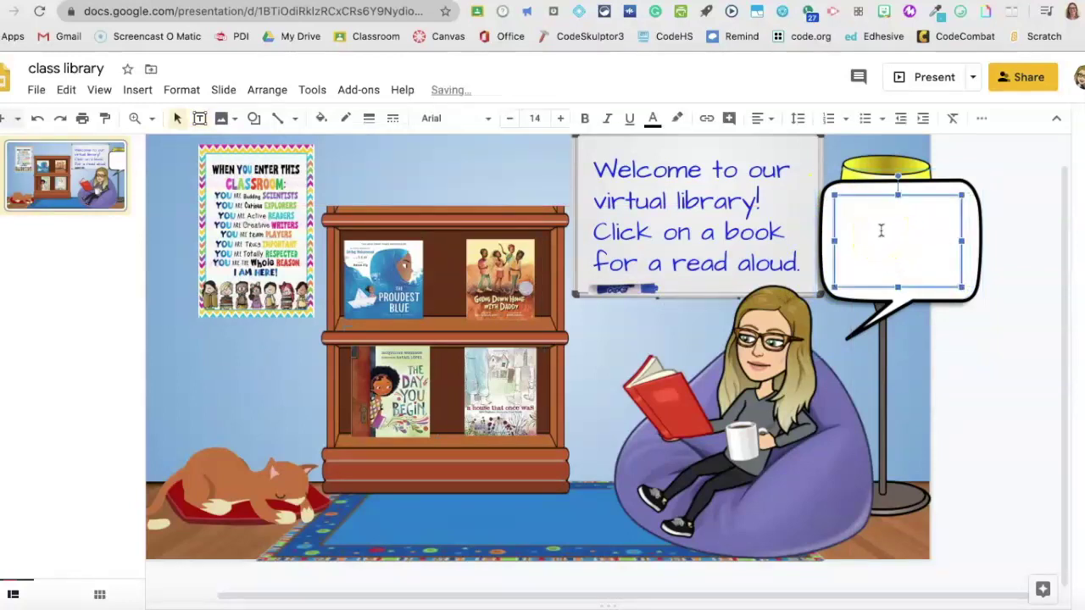
text(Click on a book for a read aloud. Don't forget to fill out your form!)
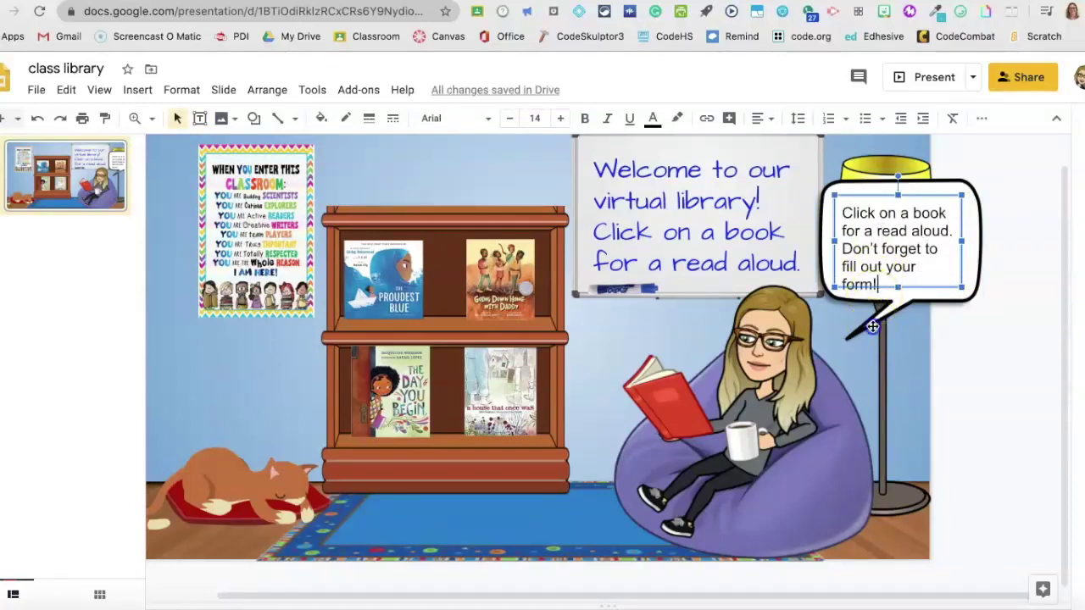
click(874, 326)
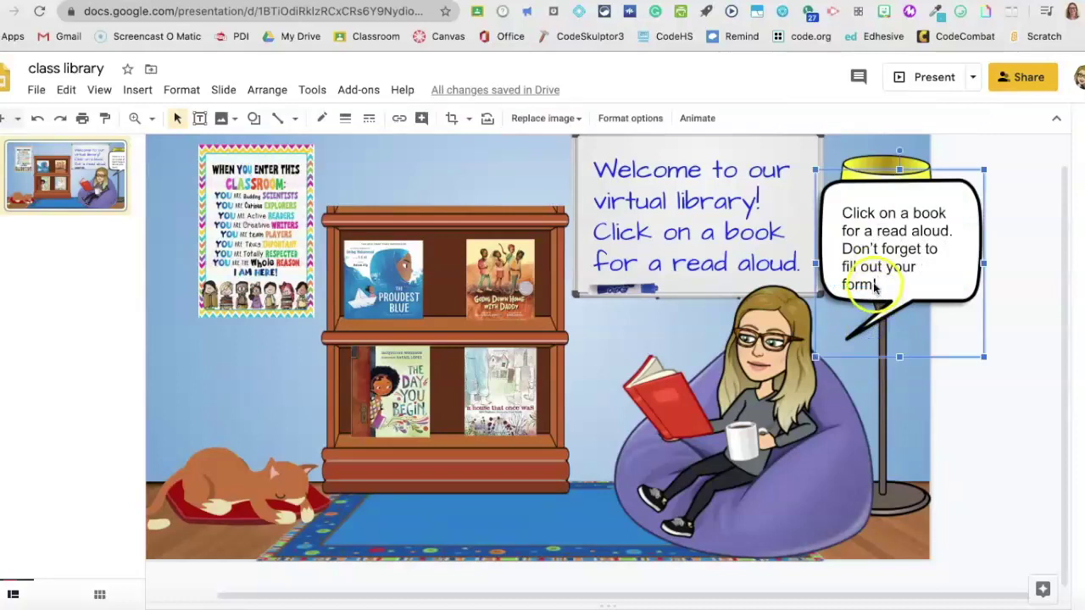
click(875, 286)
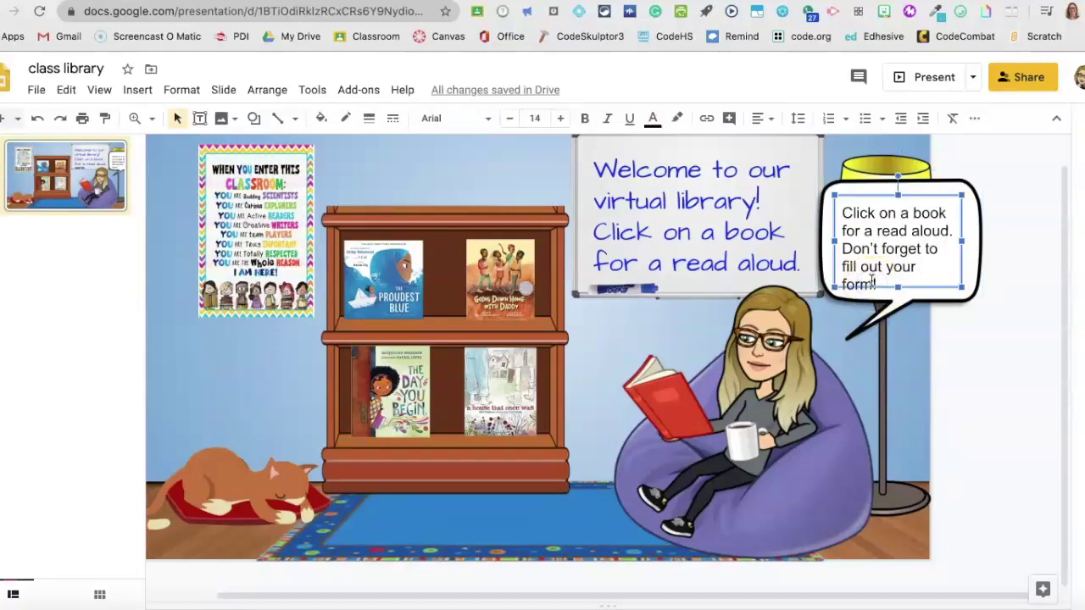
Step: Select 'fill out your form' in the bubble, start a link, and switch to the Daily Read Aloud form
drag(845, 276, 843, 266)
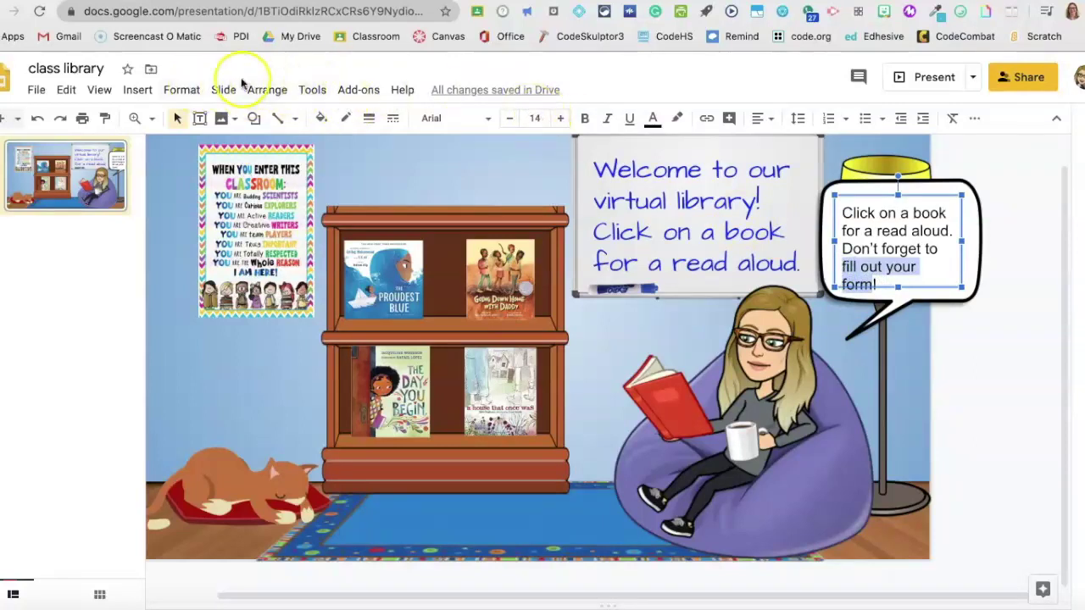
click(707, 119)
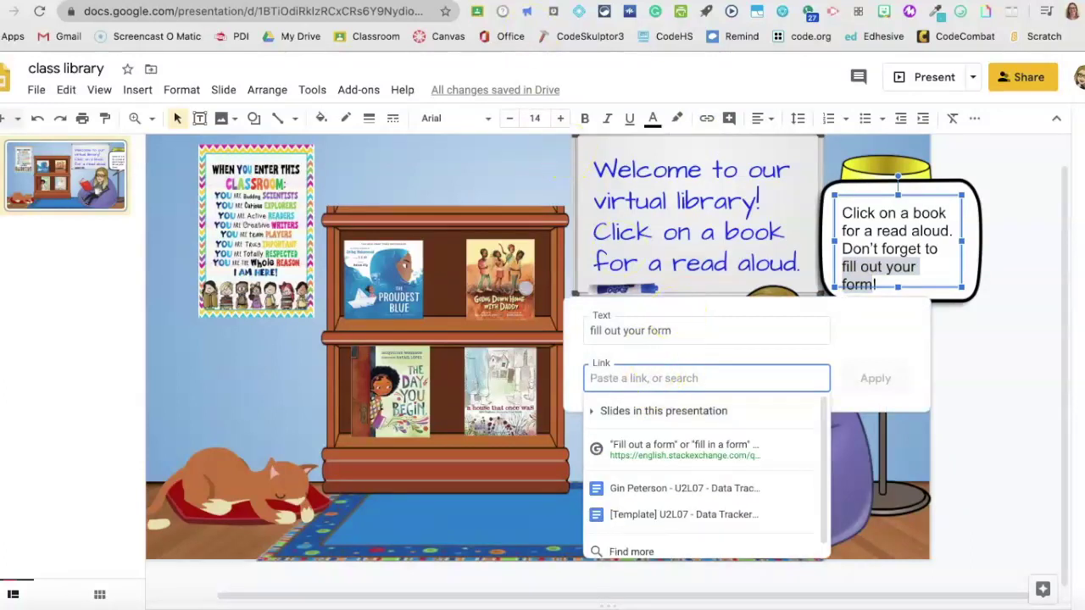
key(ctrl+Tab)
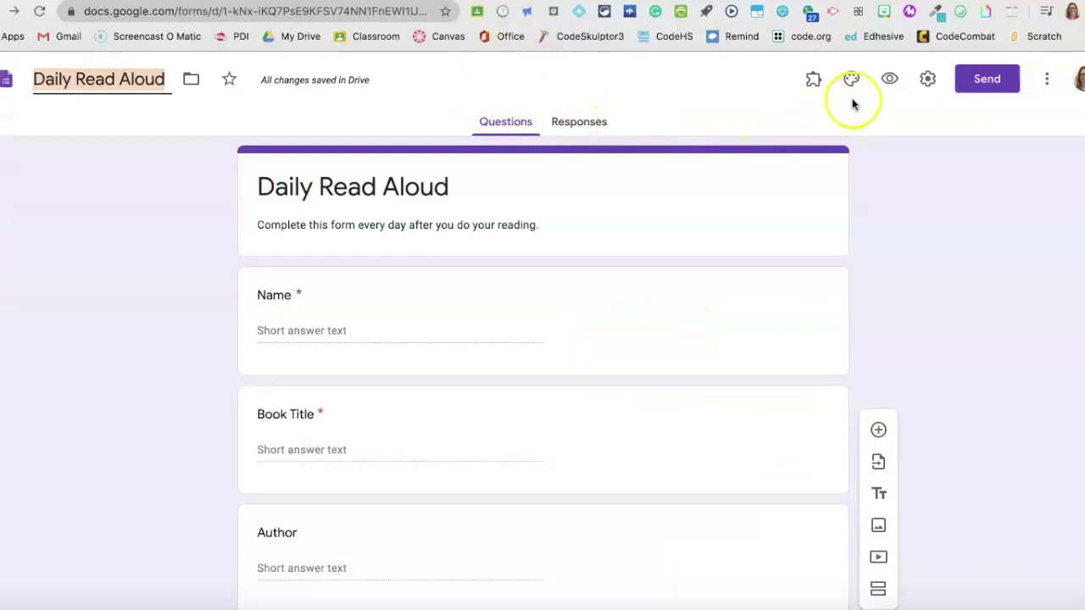
Step: Copy the Daily Read Aloud form's shareable link from the Send dialog and return to the slides
click(928, 79)
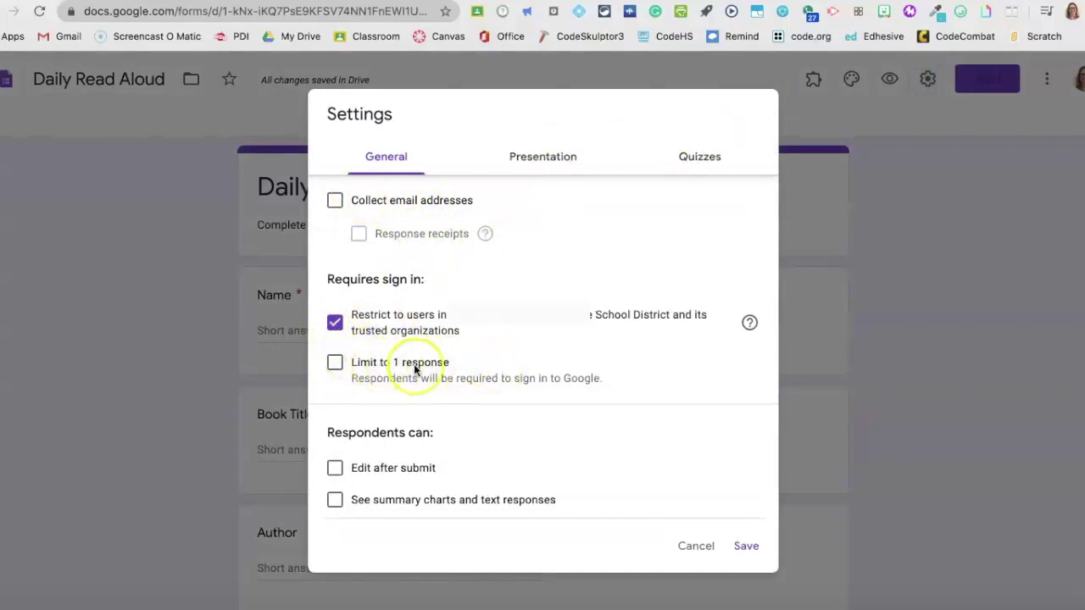
click(878, 273)
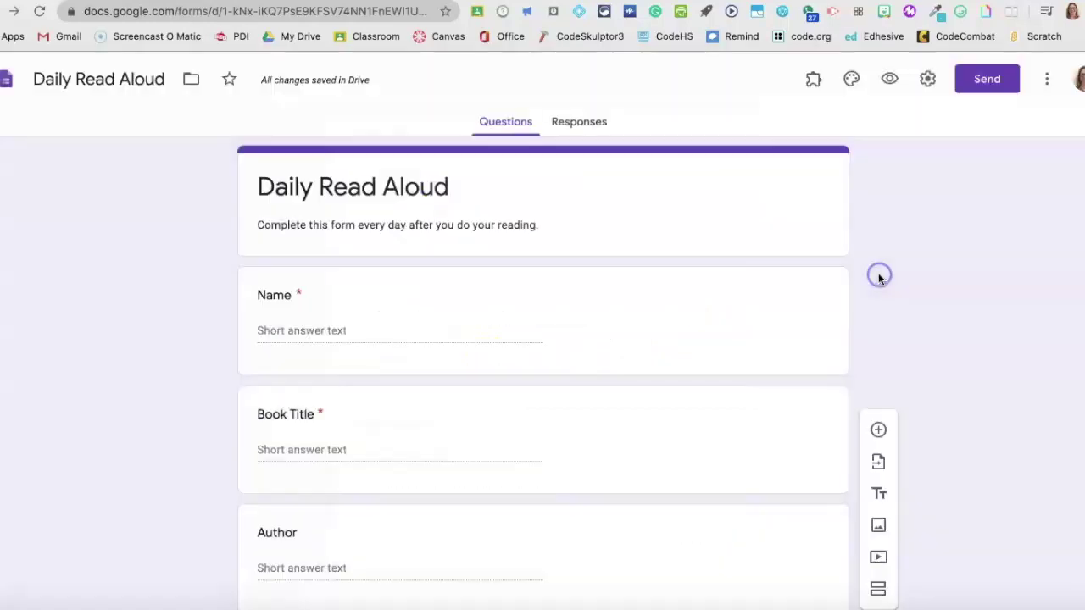
click(973, 93)
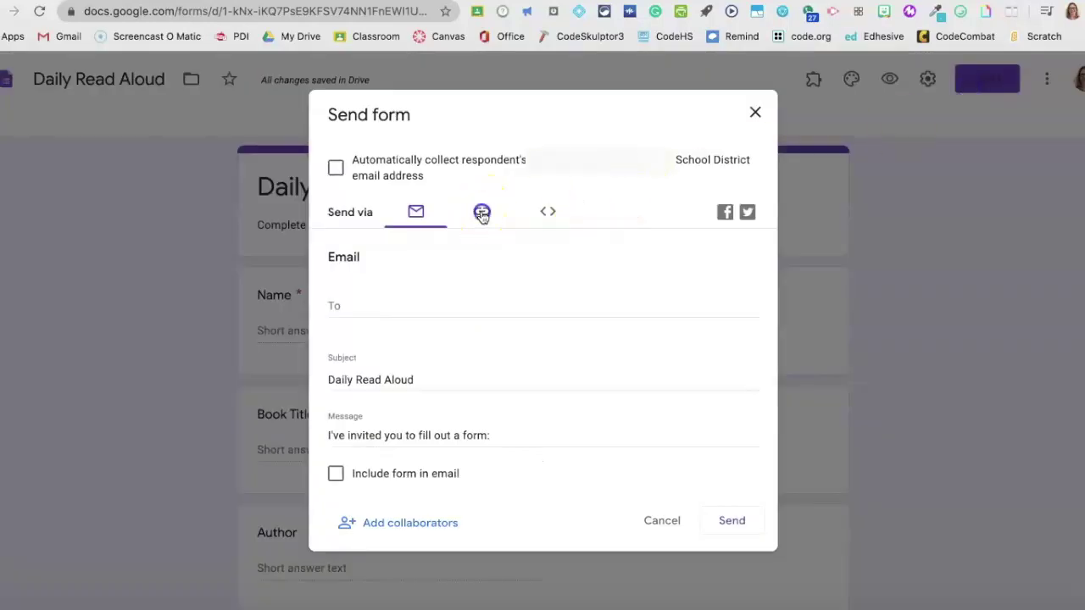
click(482, 213)
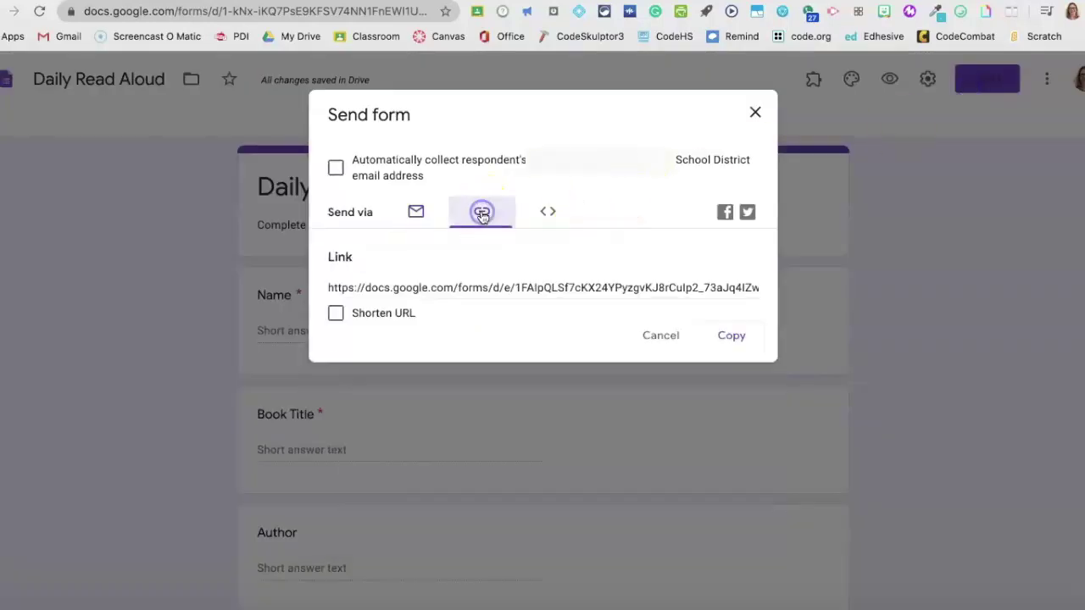
click(729, 338)
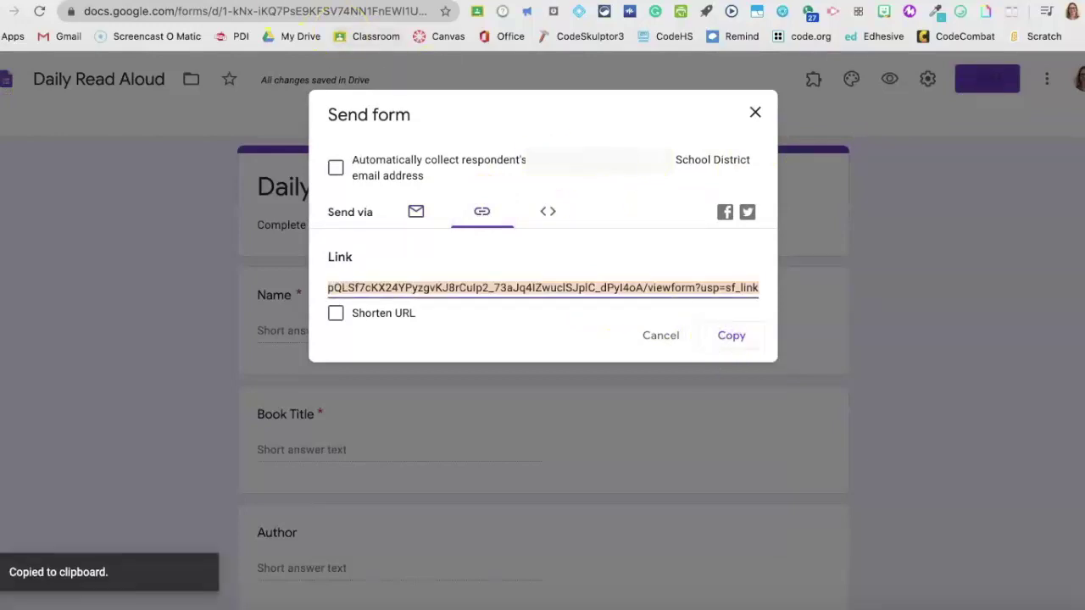
key(ctrl+Tab)
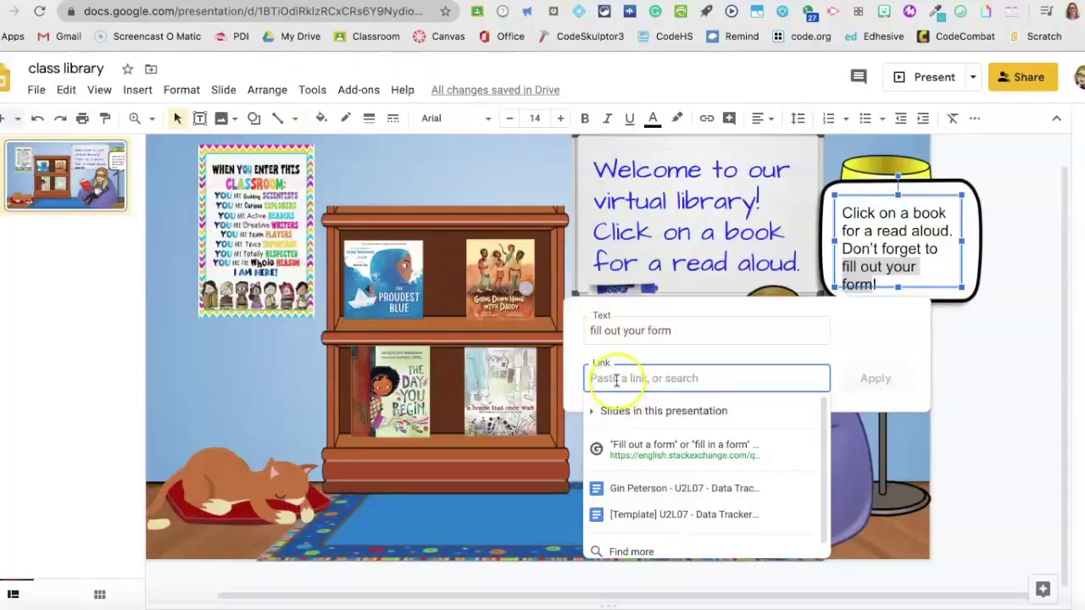
Step: Apply the pasted Daily Read Aloud form URL as the link on 'fill out your form'
key(ctrl+v)
click(874, 387)
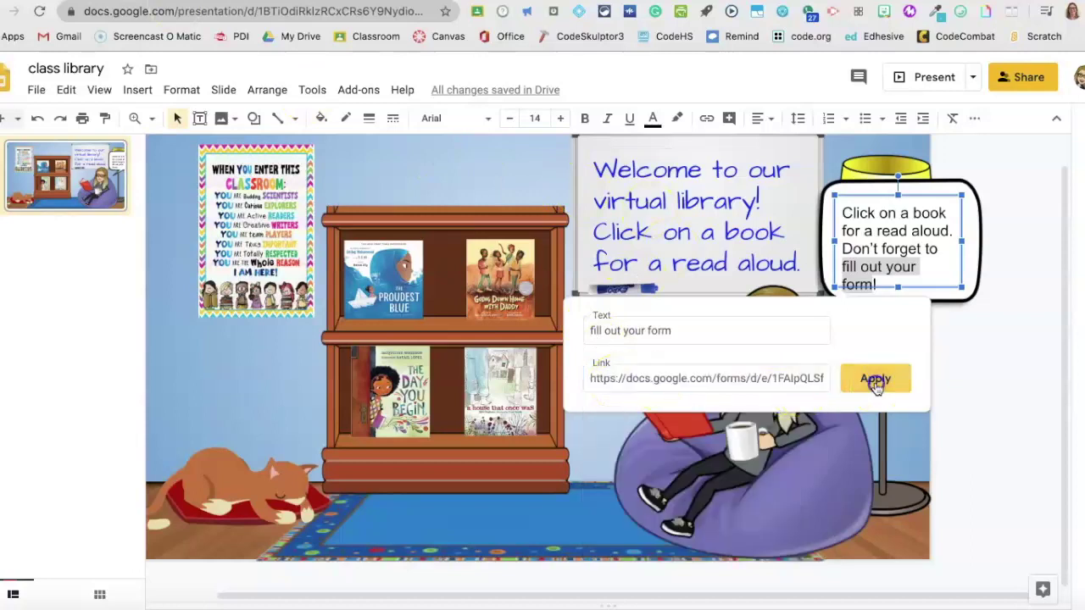
click(871, 268)
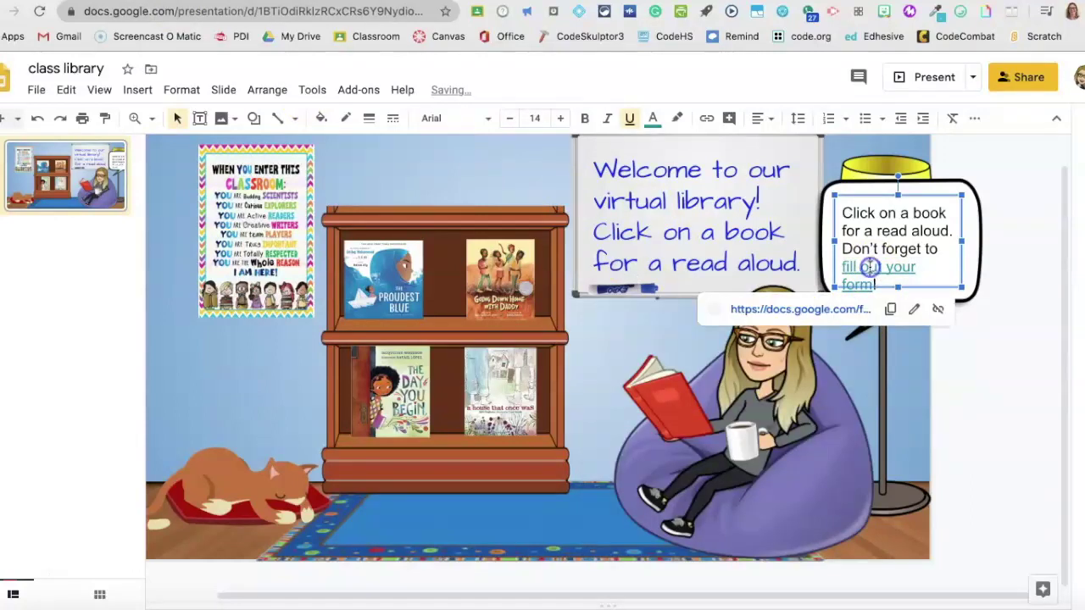
Step: Test the link by opening the form, then close it and deselect the bubble text
click(833, 310)
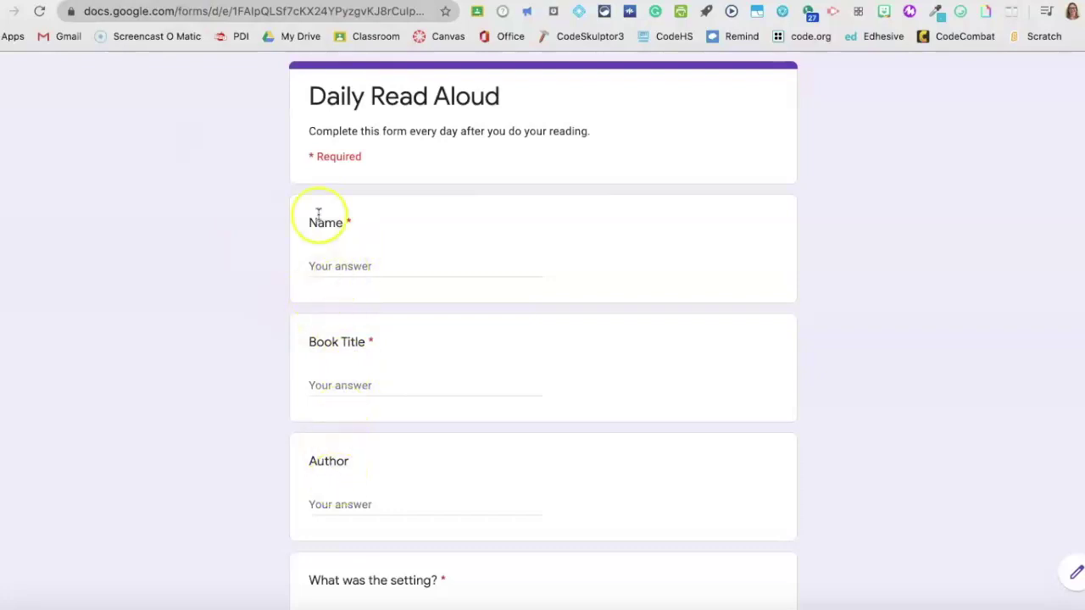
key(super+w)
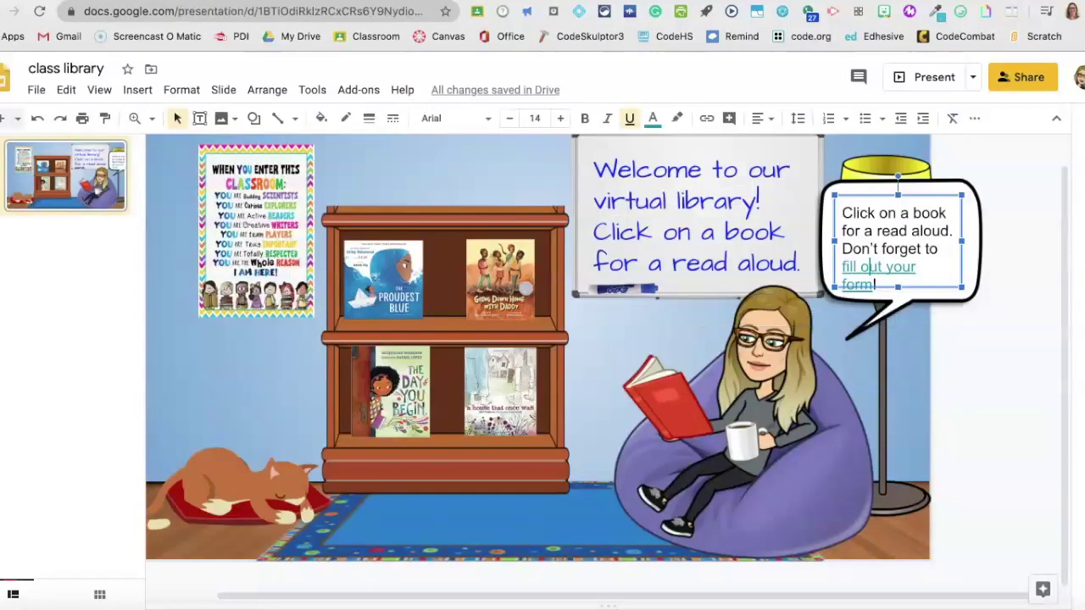
click(937, 401)
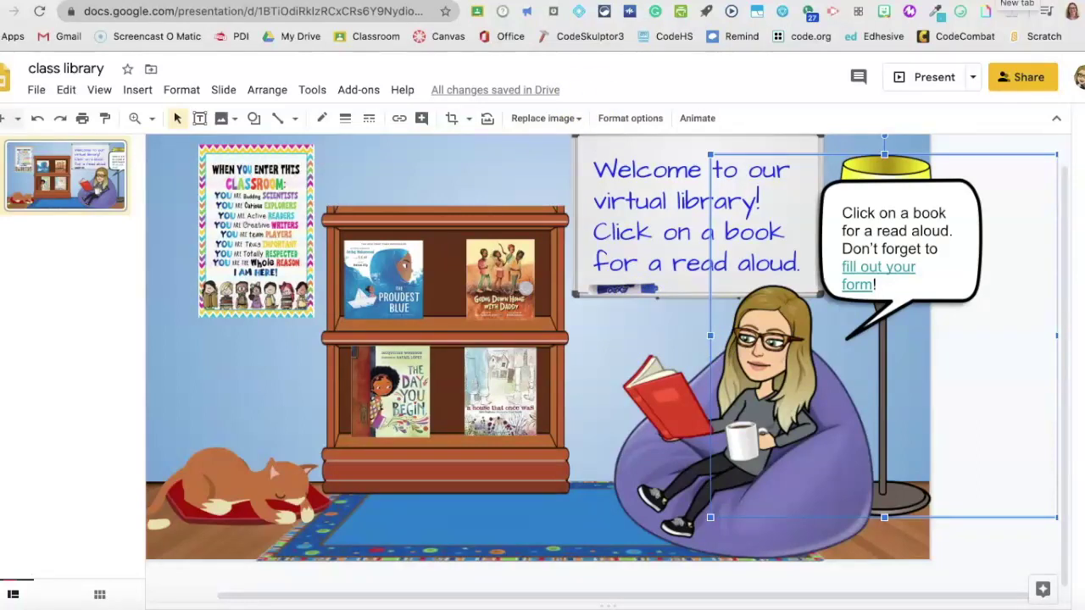
Step: Create a new form through forms.new and title it 'Daily Read Aloud'
click(1008, 1)
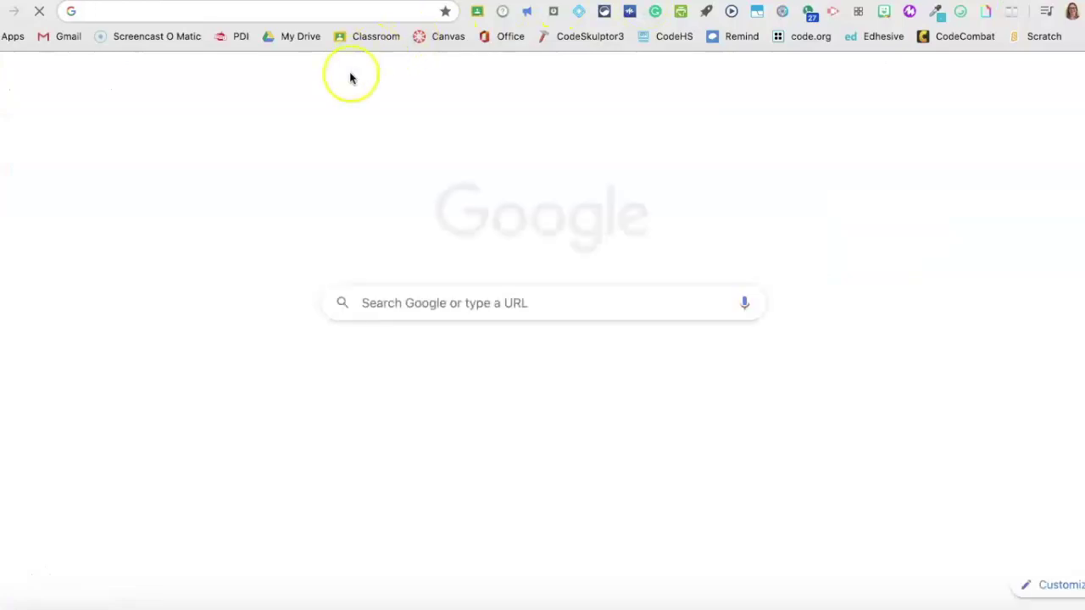
text(forms.new)
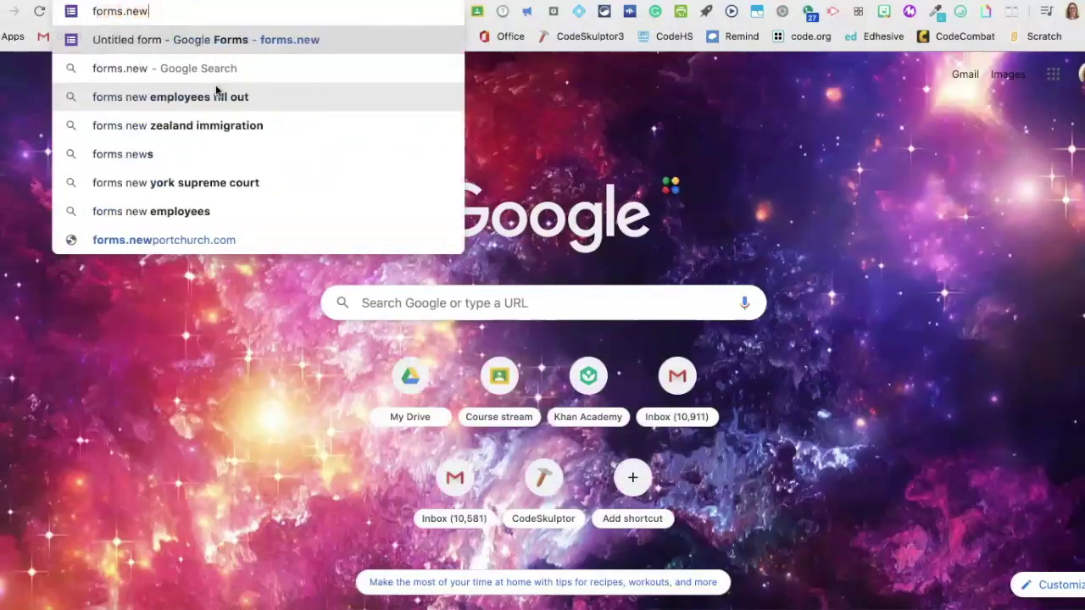
key(Return)
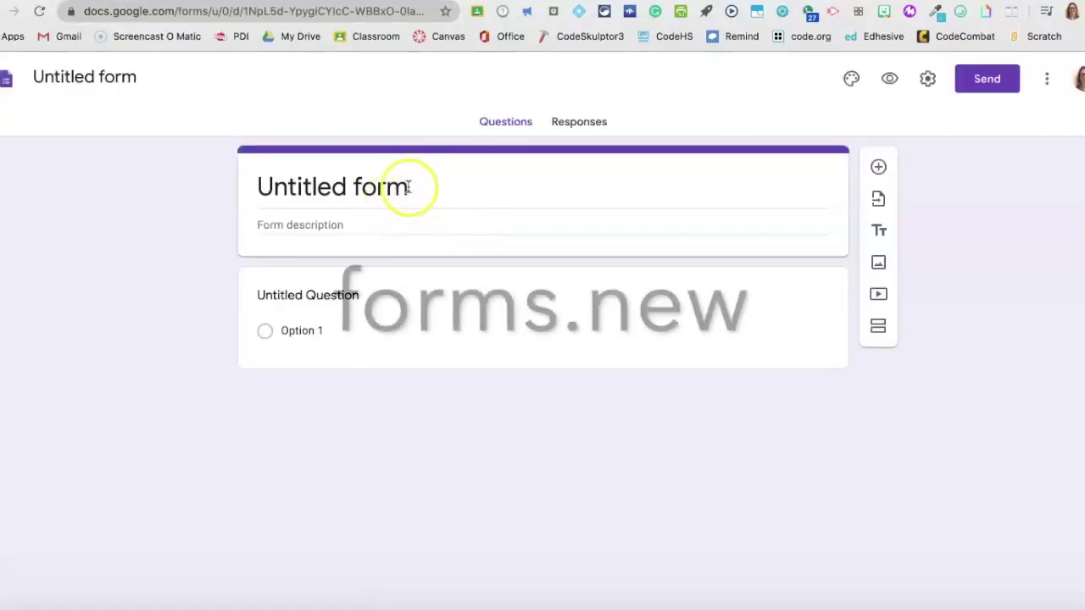
text(Daily R)
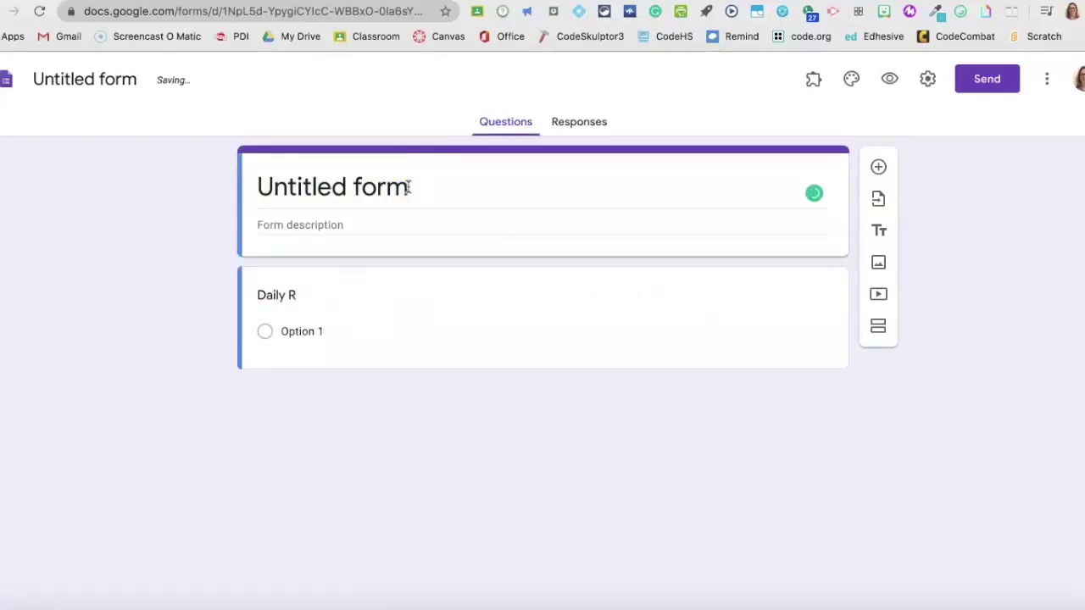
click(387, 186)
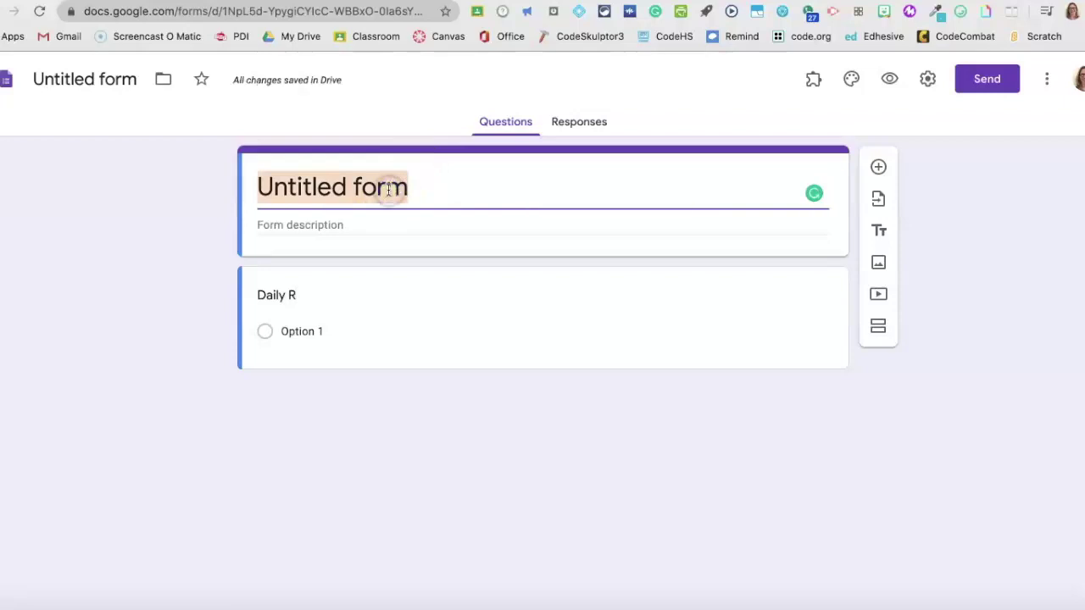
text(Daily Re)
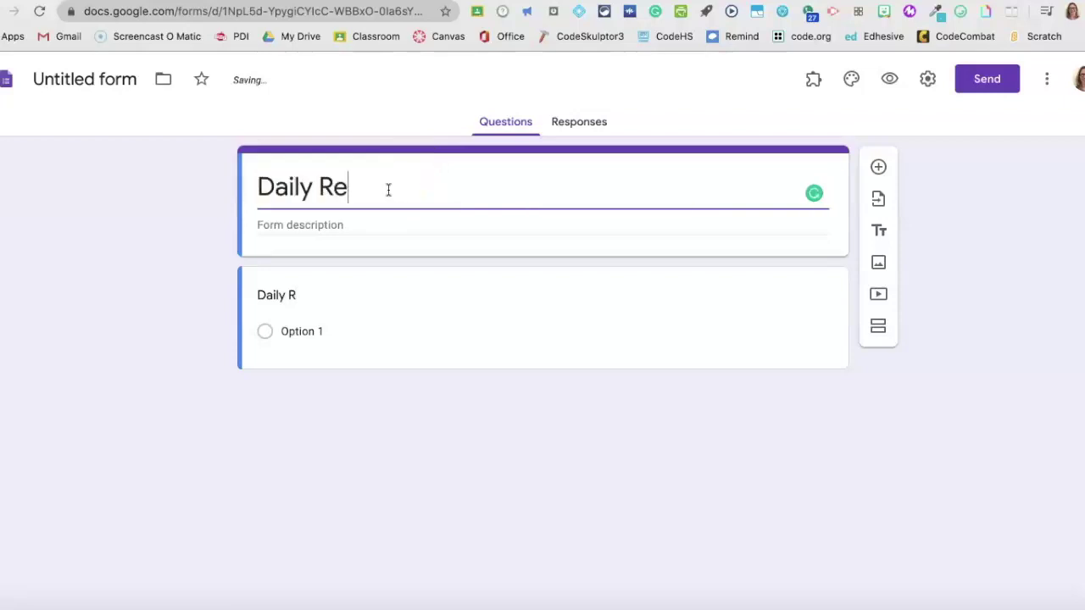
text(ad Alourd)
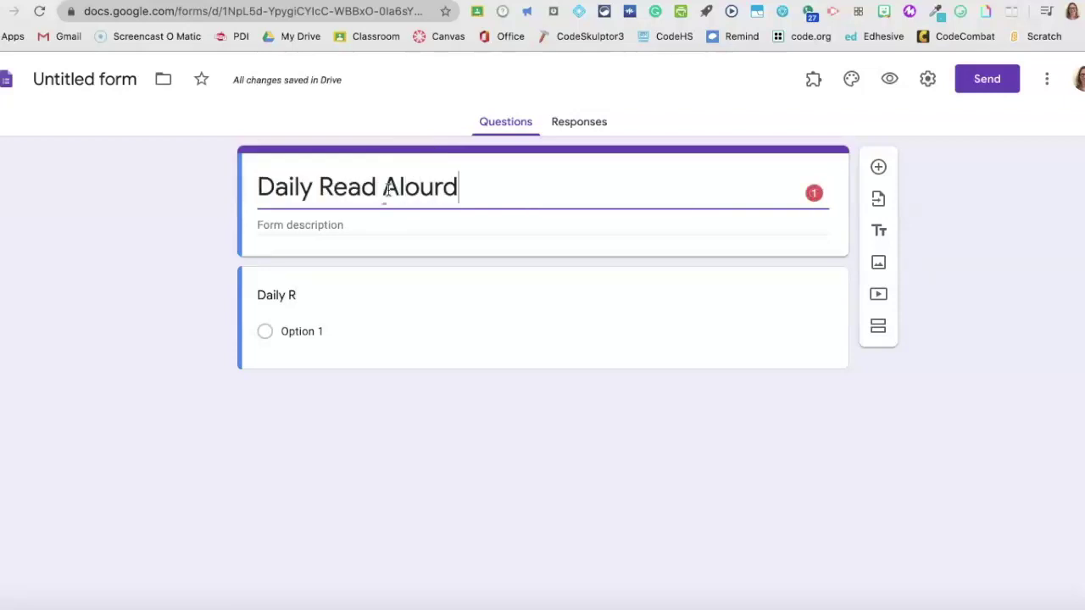
key(BackSpace)
key(BackSpace)
text(d)
Step: Give the form the description 'Complete this form every day after you finish your reading.'
click(307, 229)
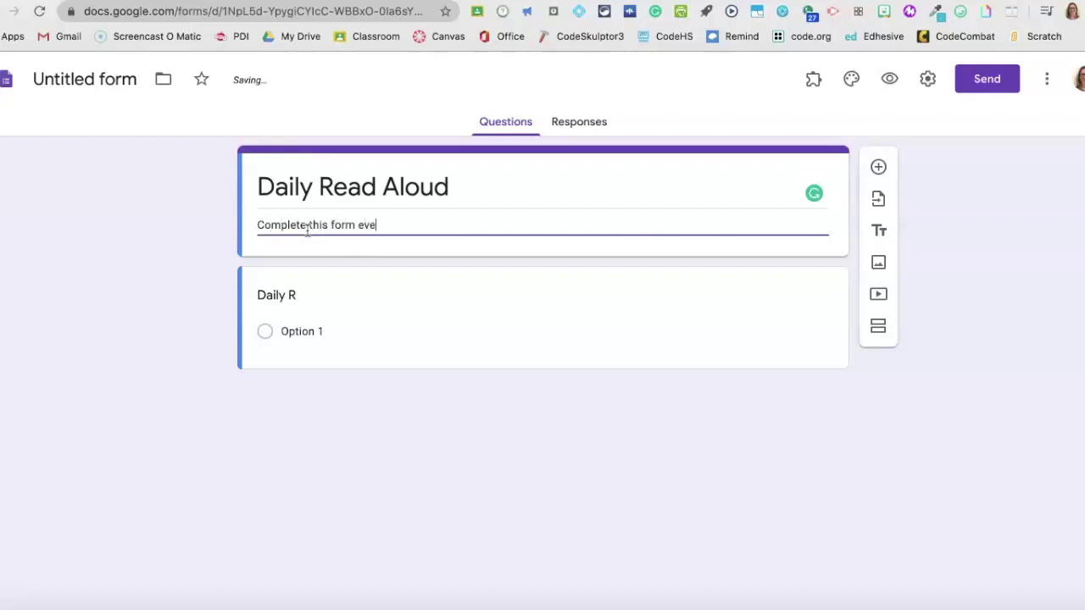
text(Complete this form every day after you comp)
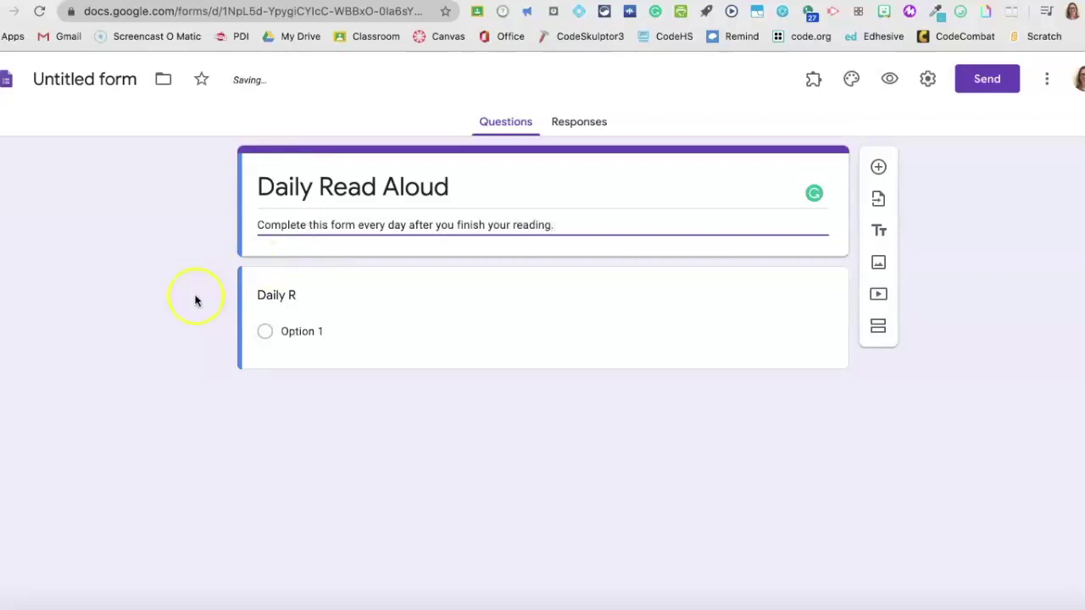
click(281, 294)
Step: Name the first question 'Name' and make it required
text(Name)
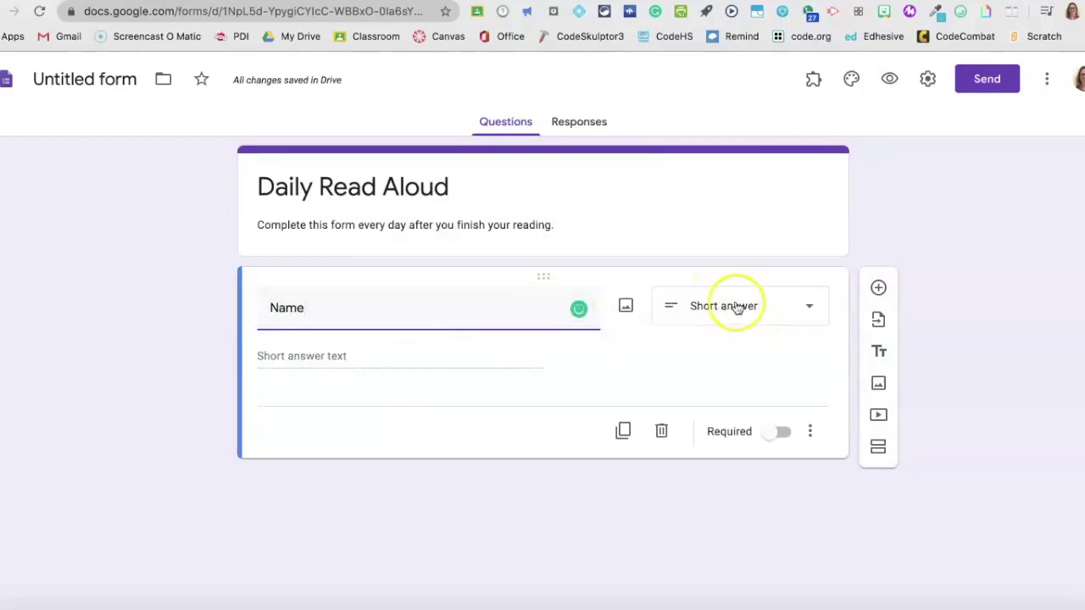
click(815, 309)
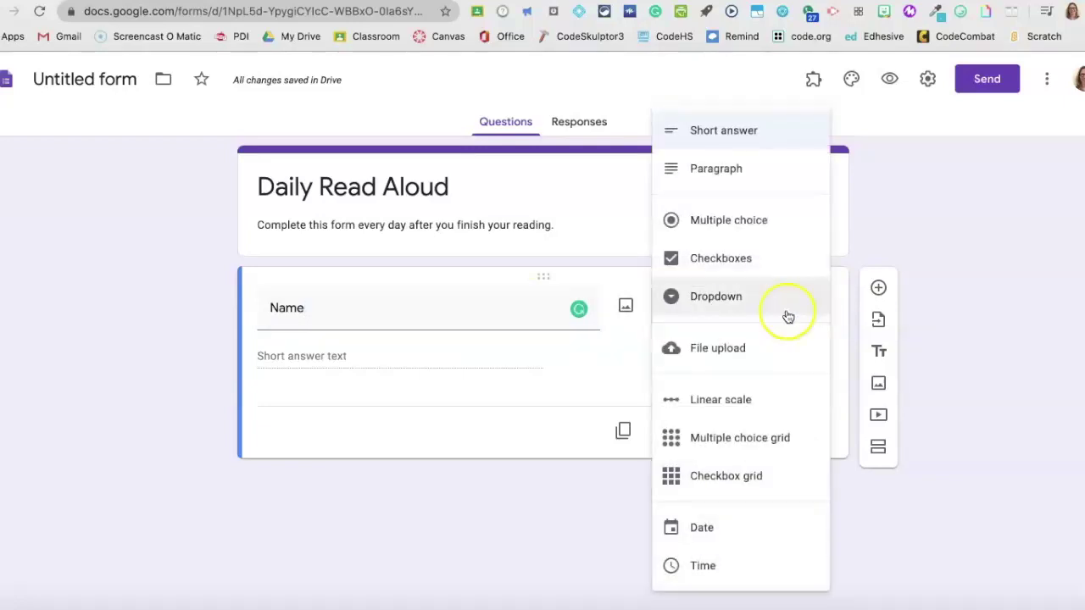
click(562, 354)
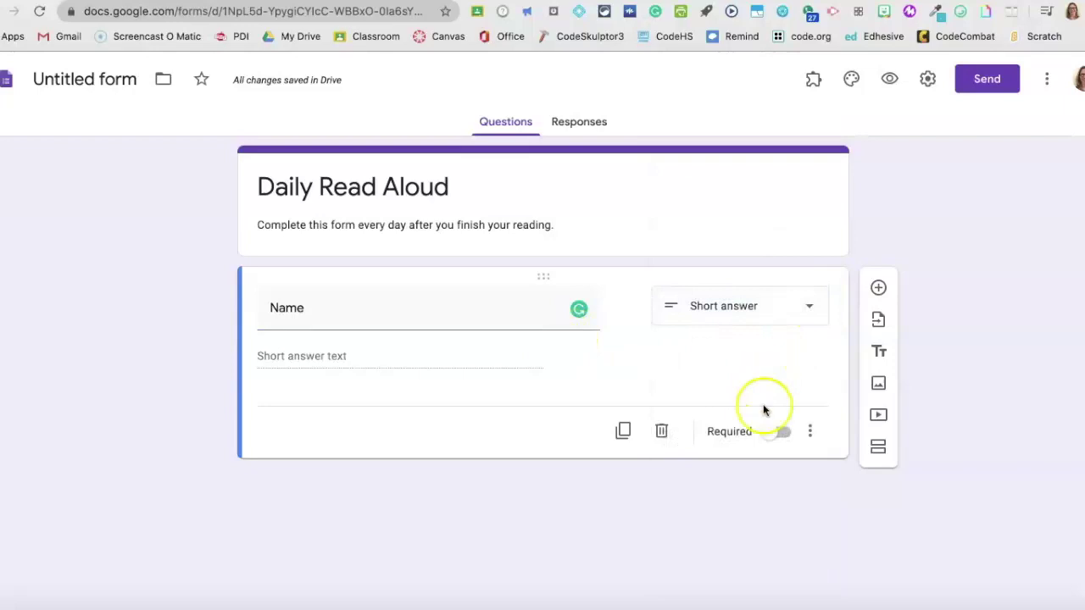
click(781, 433)
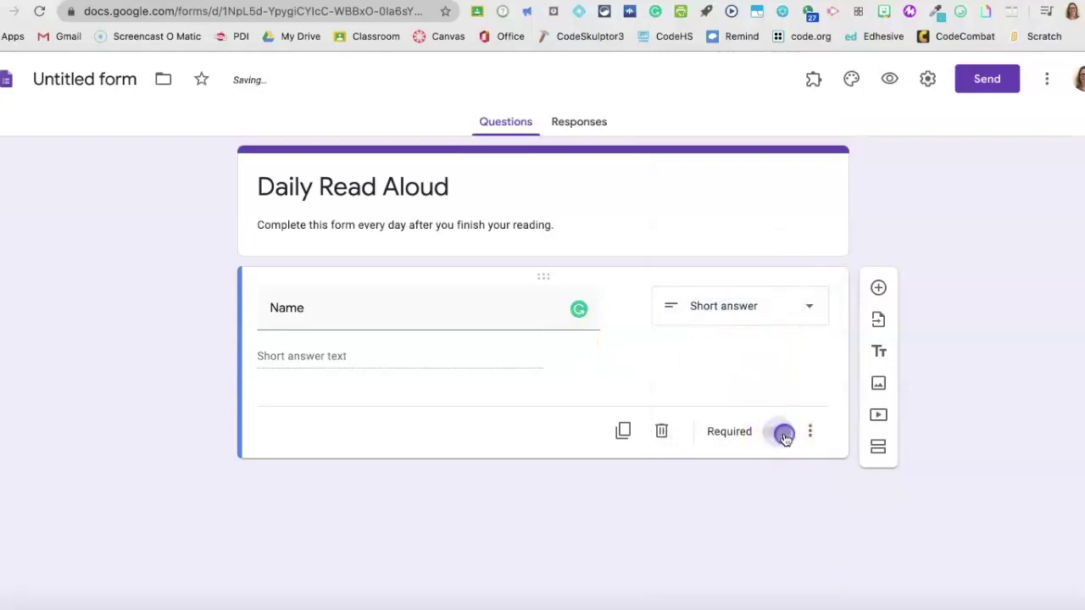
Step: Add required questions 'Book Title' and 'Author' below Name
click(879, 291)
text(Book Title)
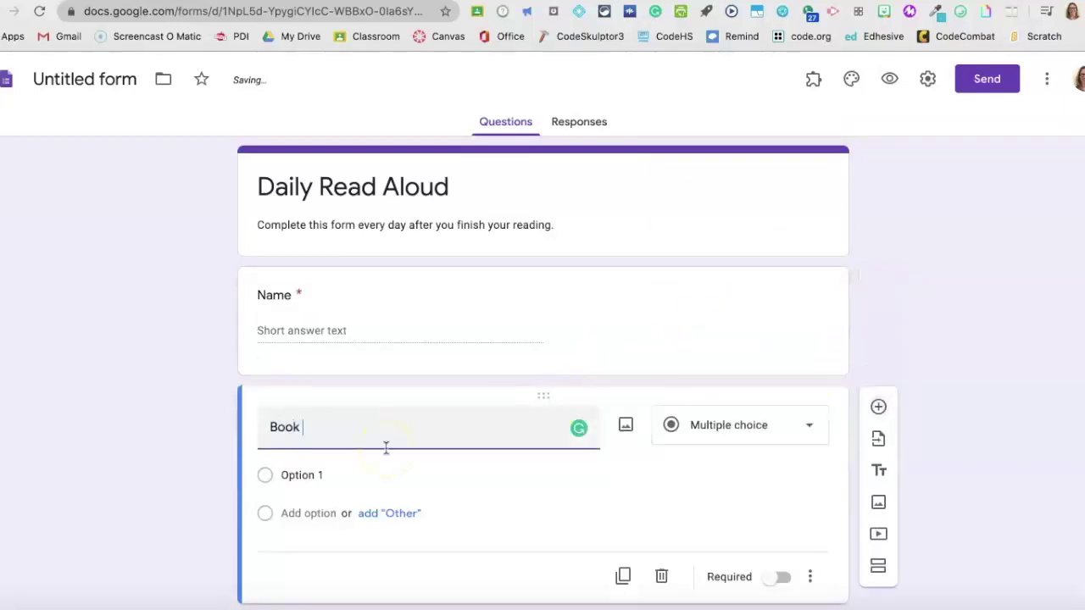
click(781, 532)
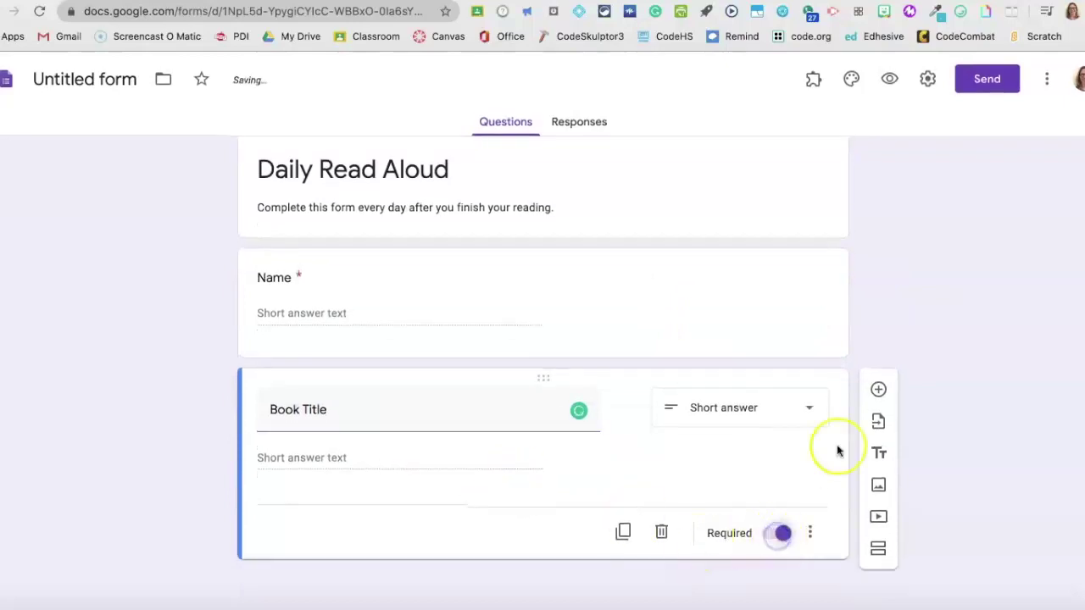
click(877, 390)
text(Author)
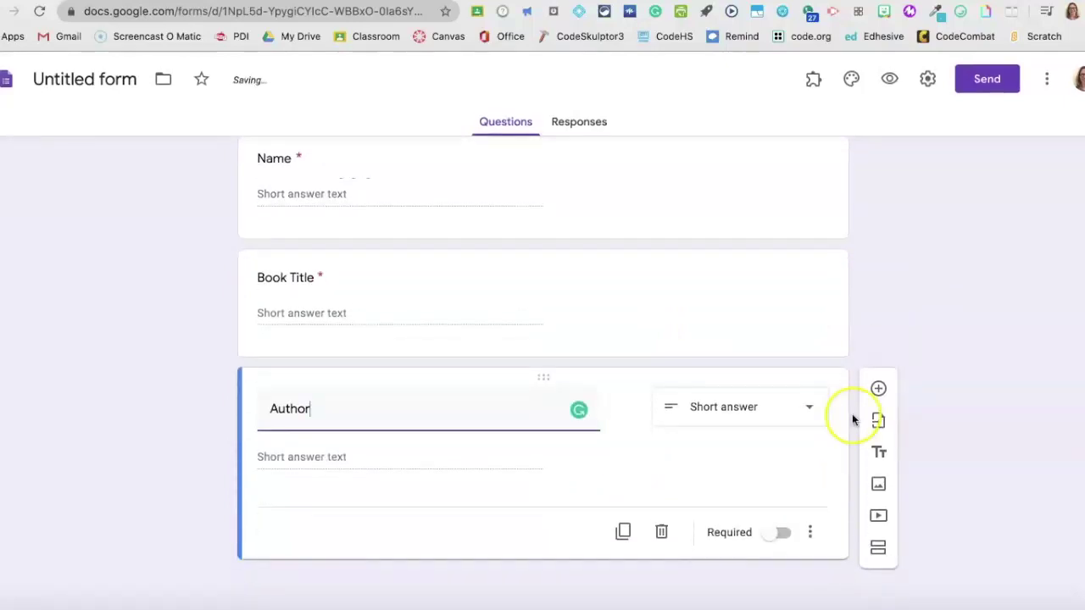
click(878, 390)
click(746, 414)
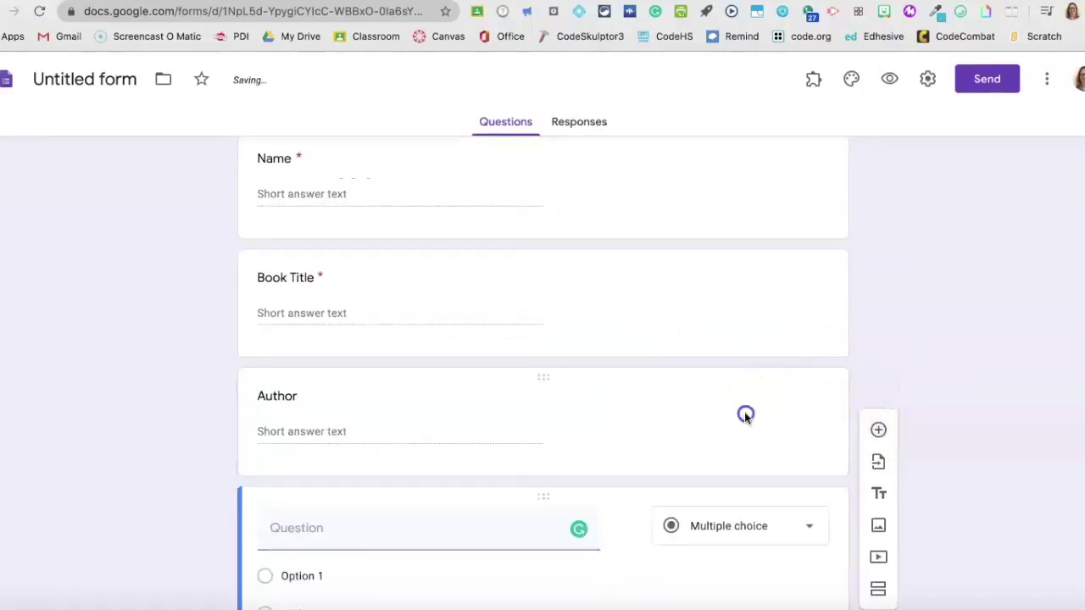
click(781, 532)
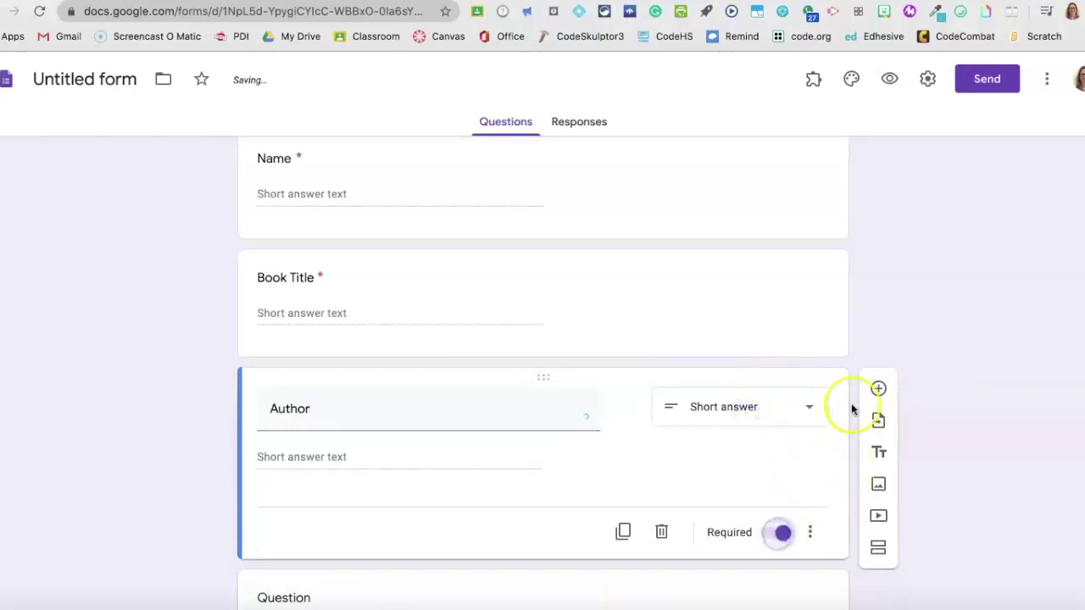
Step: Add a required short-answer question 'What was the setting'
scroll(664, 489, down, 3)
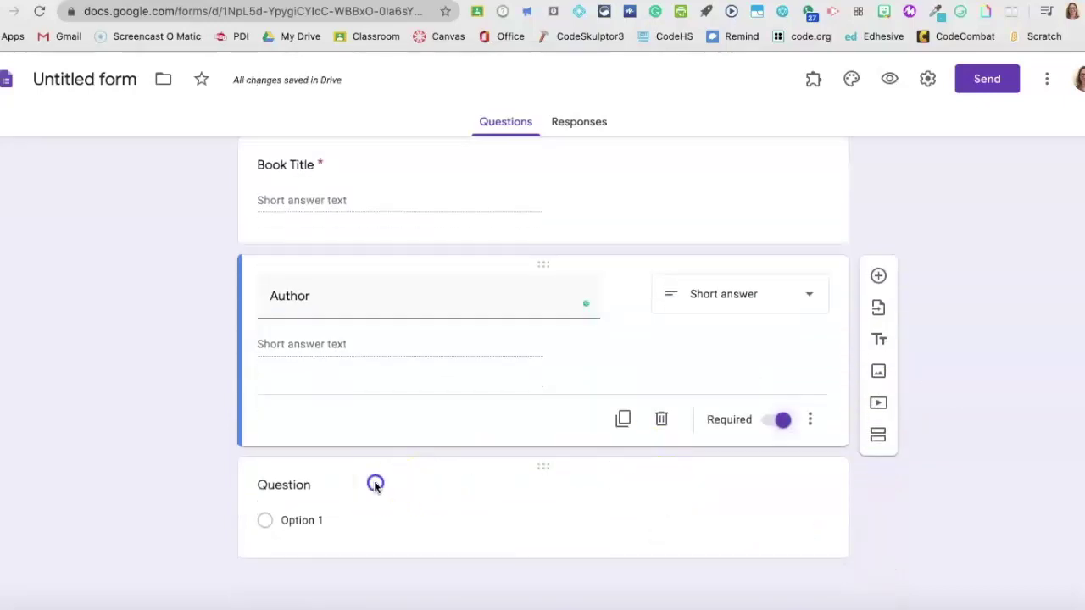
click(377, 483)
text(What was)
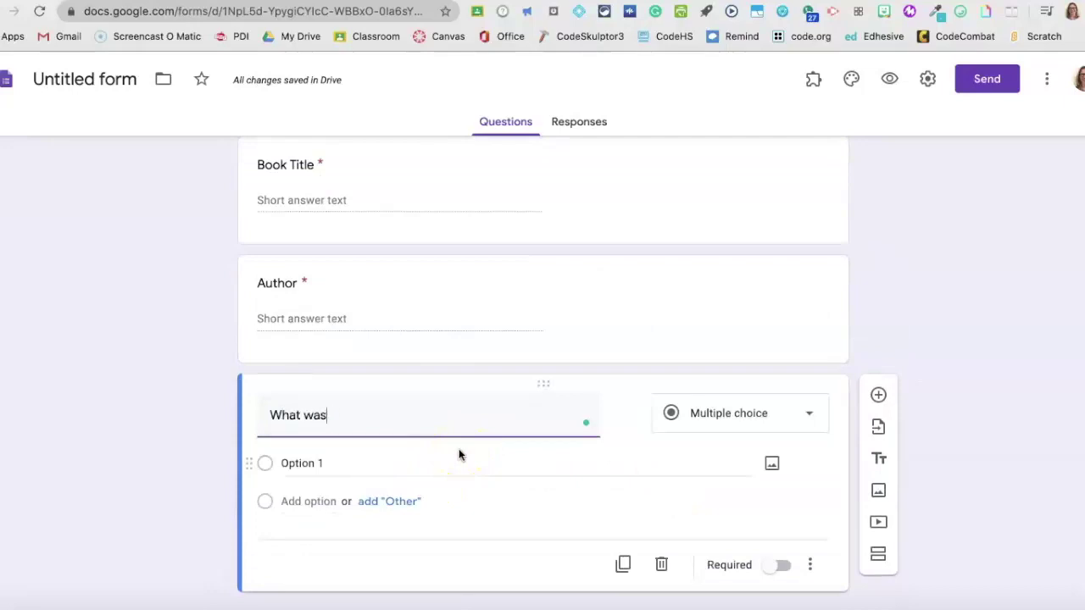
text( the setting?)
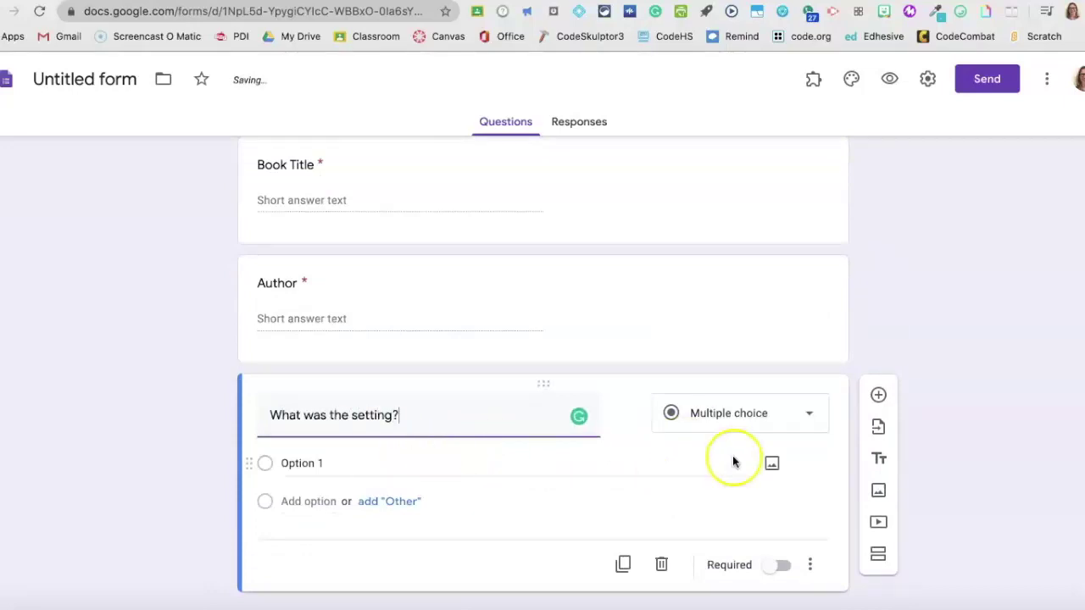
click(768, 412)
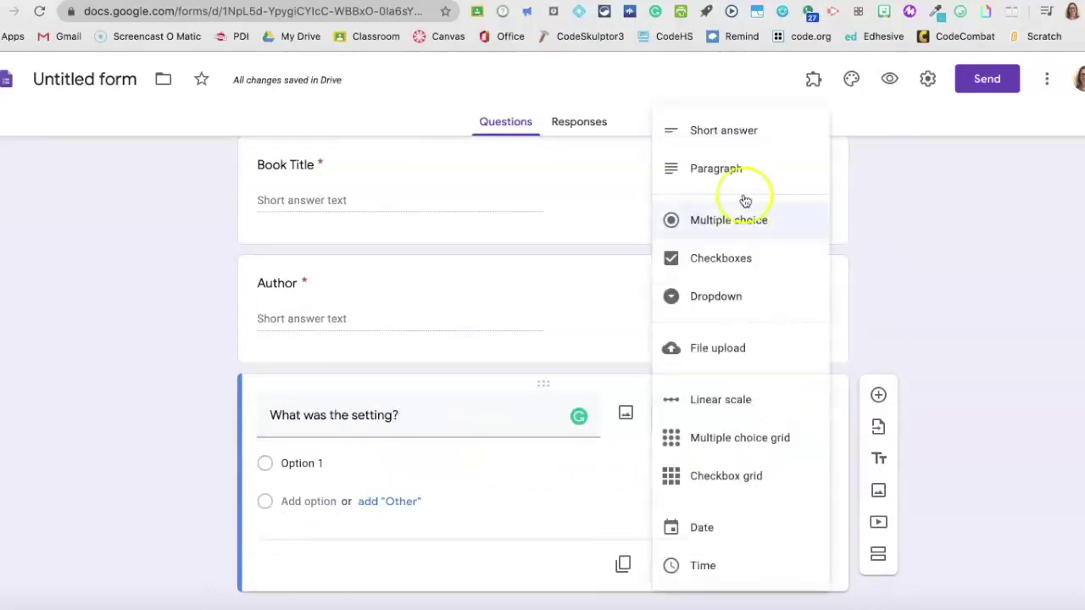
click(736, 141)
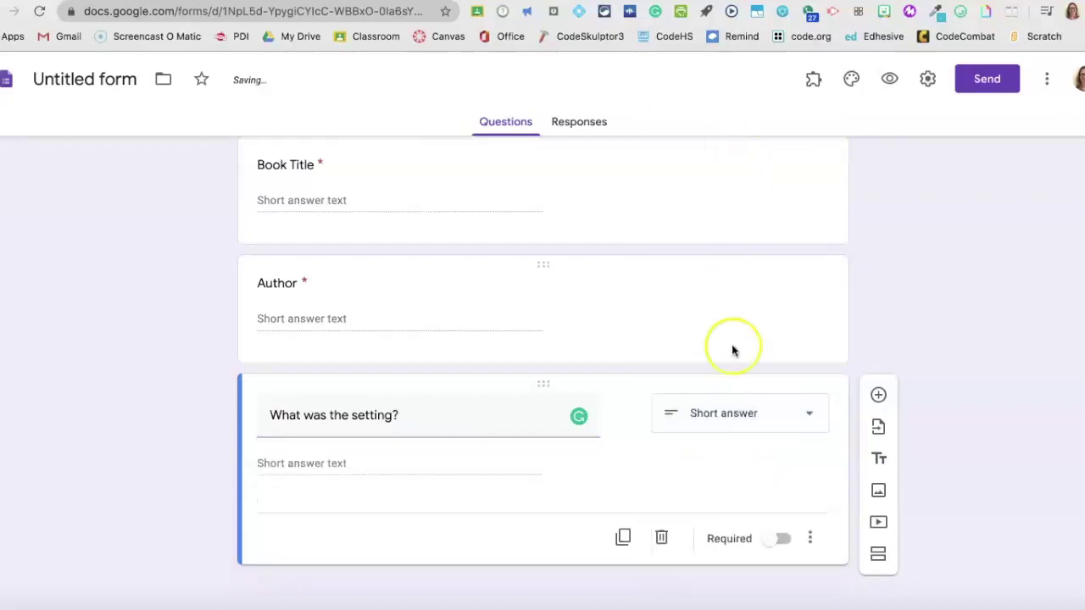
click(778, 540)
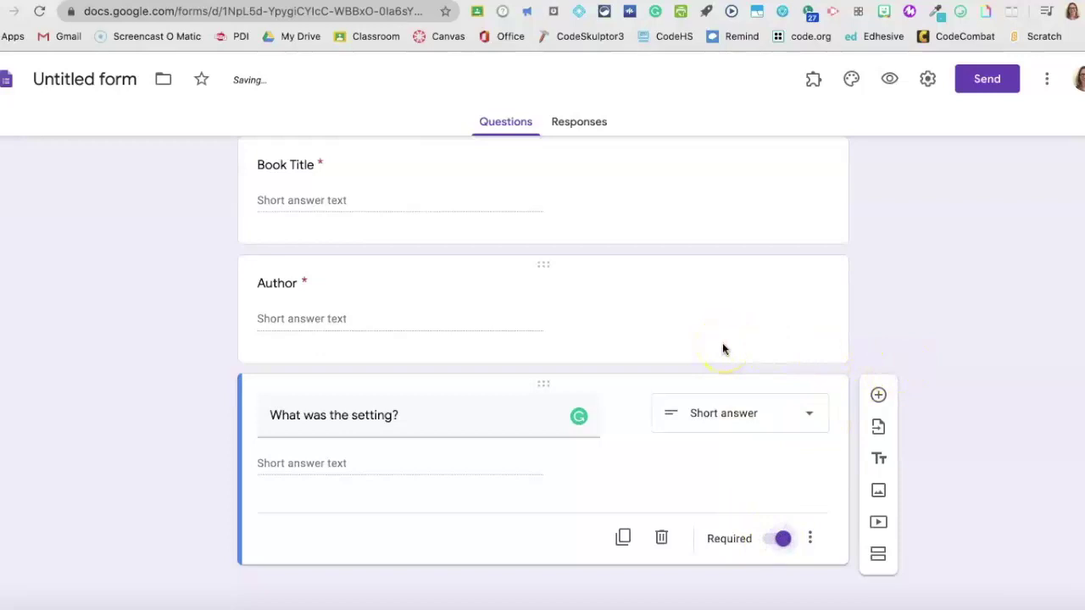
scroll(723, 342, up, 5)
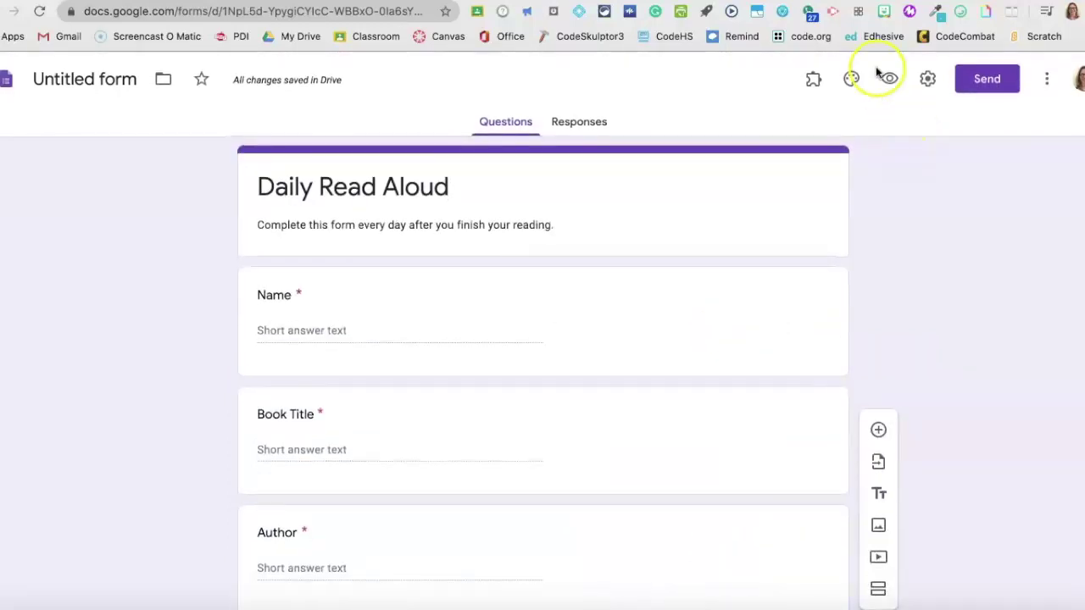
click(927, 78)
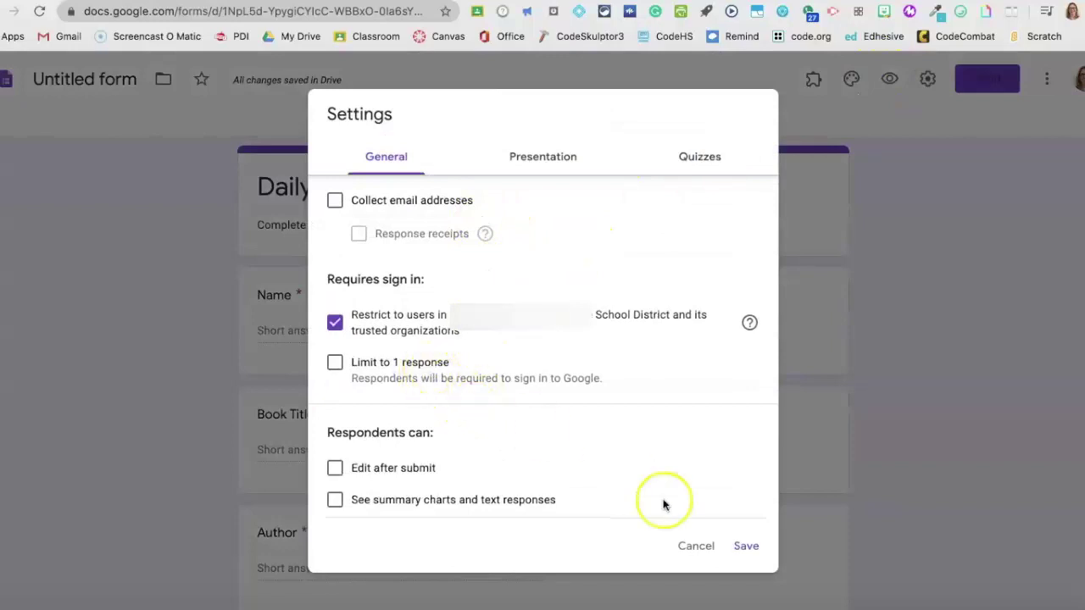
click(743, 547)
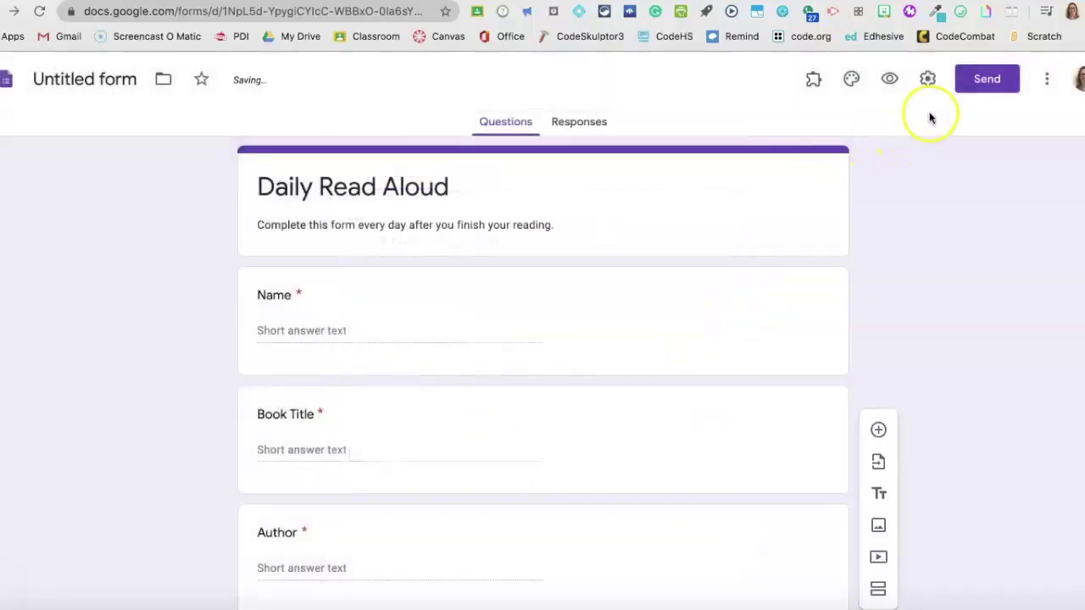